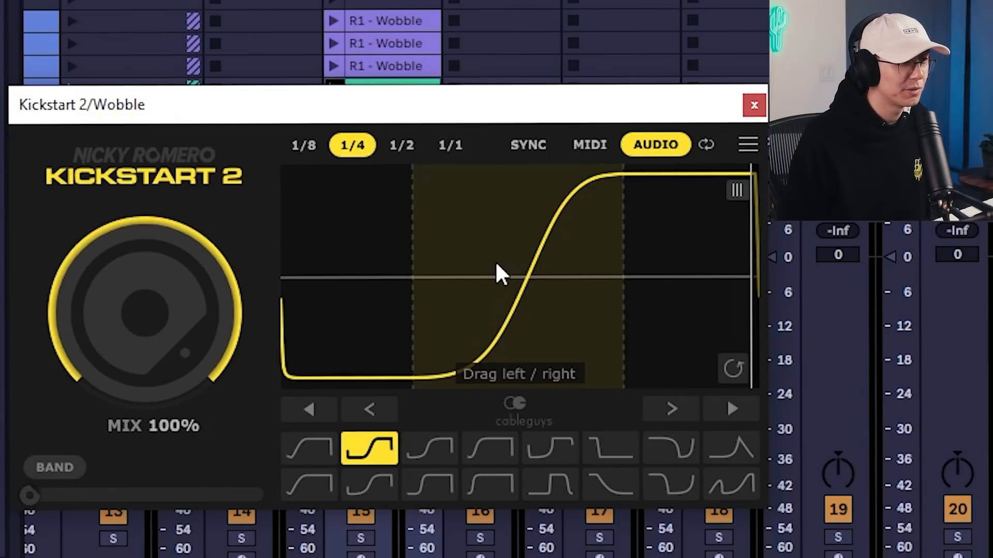
Extend the ducked portion of the Kickstart 2 volume curve on the Wobble track by shifting its rising slope.
left_click_drag(461, 239, 492, 240)
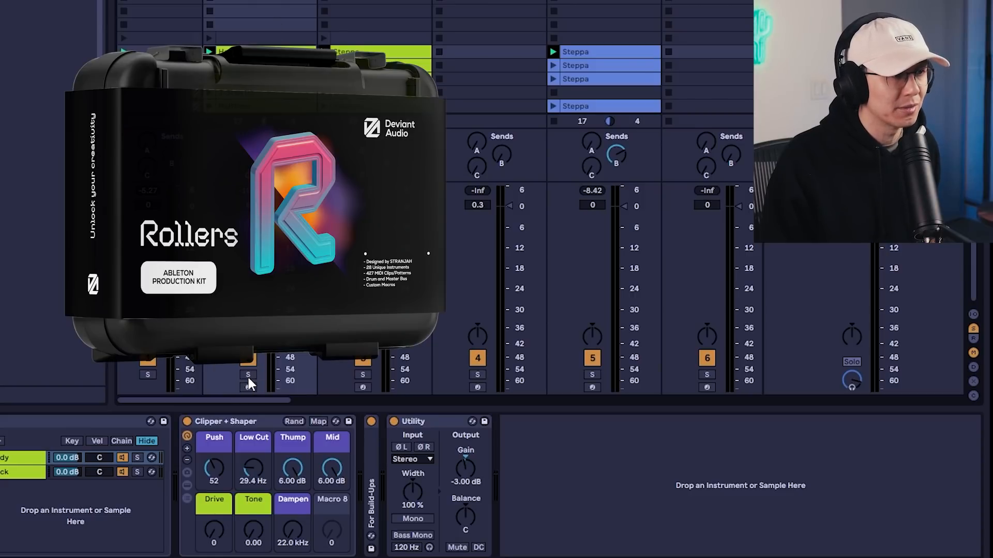
Play the set and audition the kick and snare synth tracks soloed in turn, opening each one's MIDI clip.
key("space")
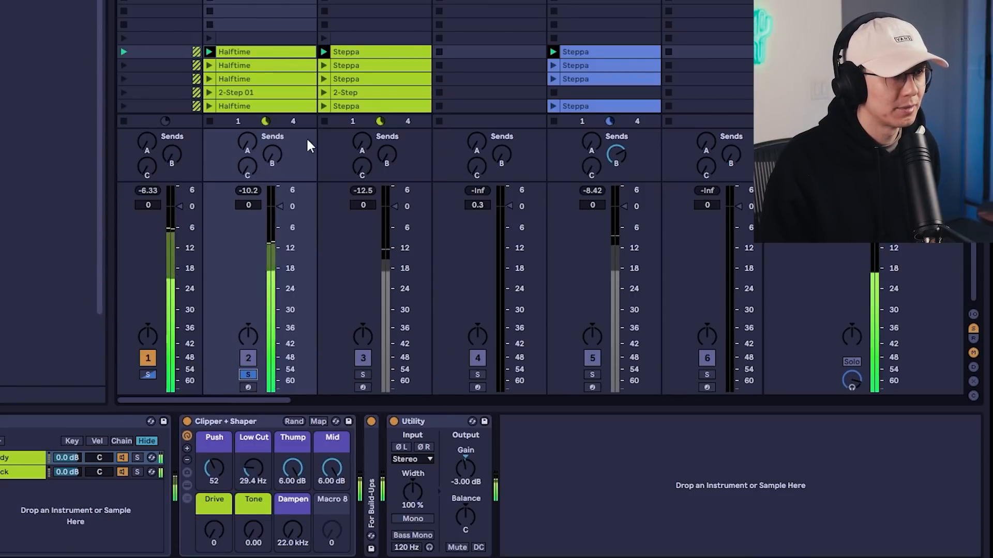
double_click(265, 53)
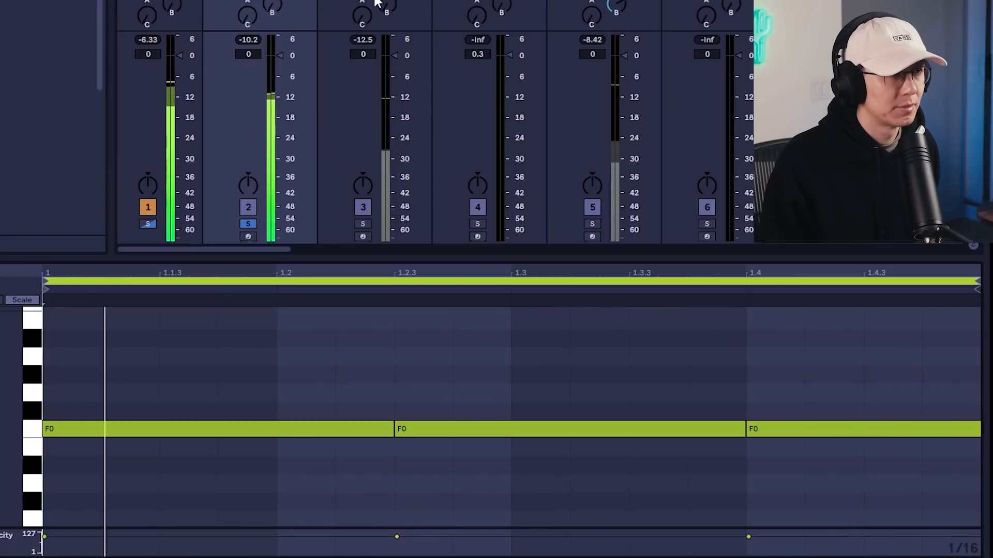
left_click(362, 223)
left_click(362, 2)
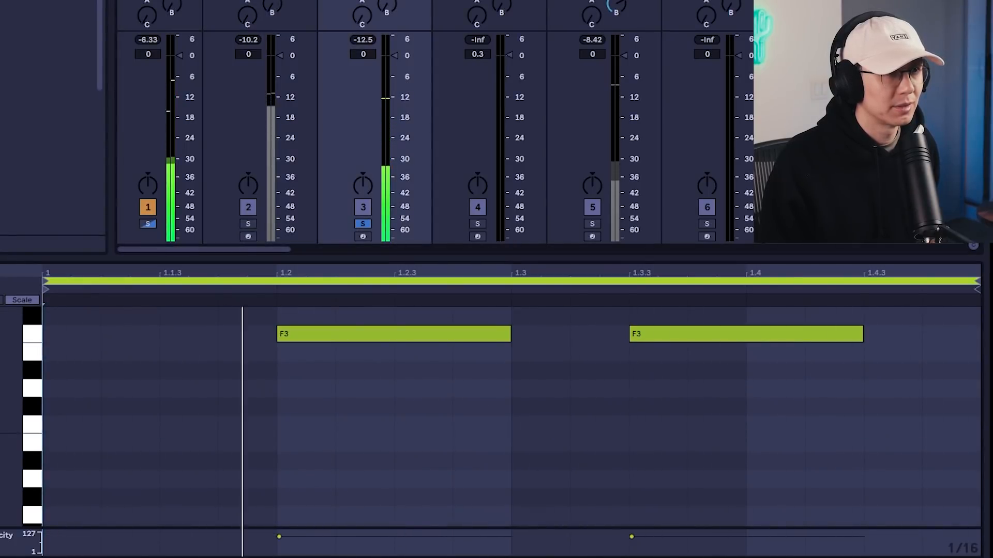
Solo the layered Snare track and the Hihat track in turn and view their MIDI patterns.
left_click(592, 3)
left_click(592, 223)
left_click_drag(259, 248, 310, 268)
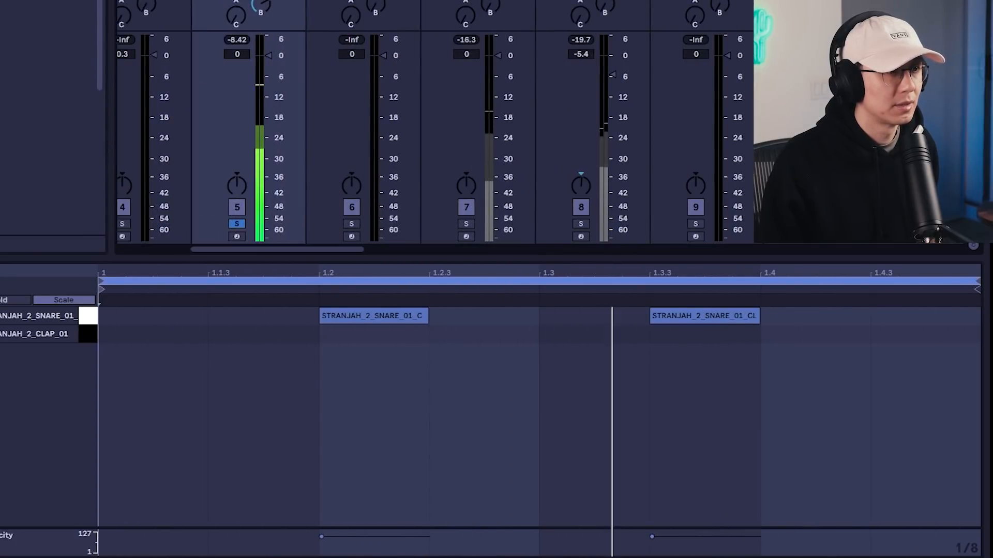
left_click(467, 223)
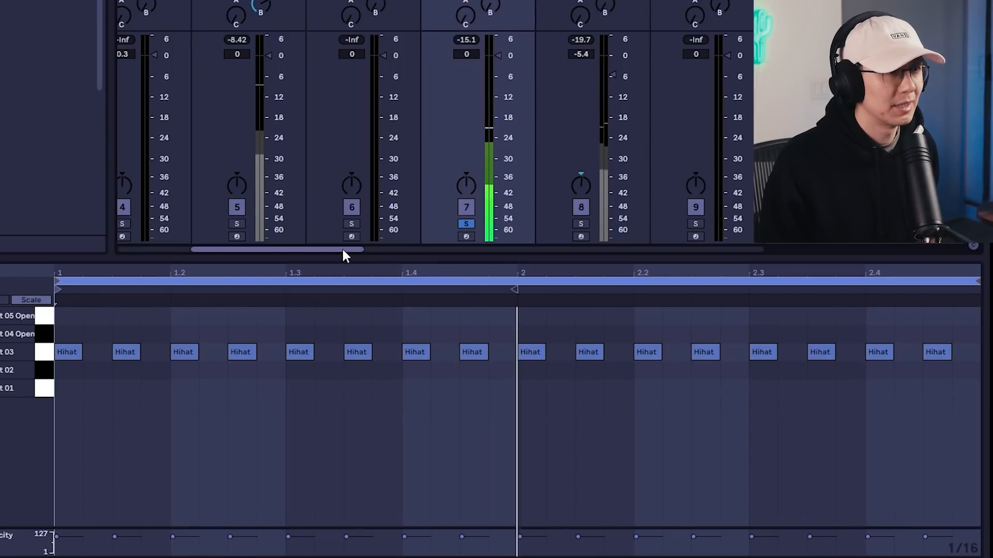
Audition the sliced breaks on tracks 8 and 12, inspect their MIDI slices, and turn off the solo on track 12.
left_click_drag(343, 249, 388, 249)
left_click(370, 223)
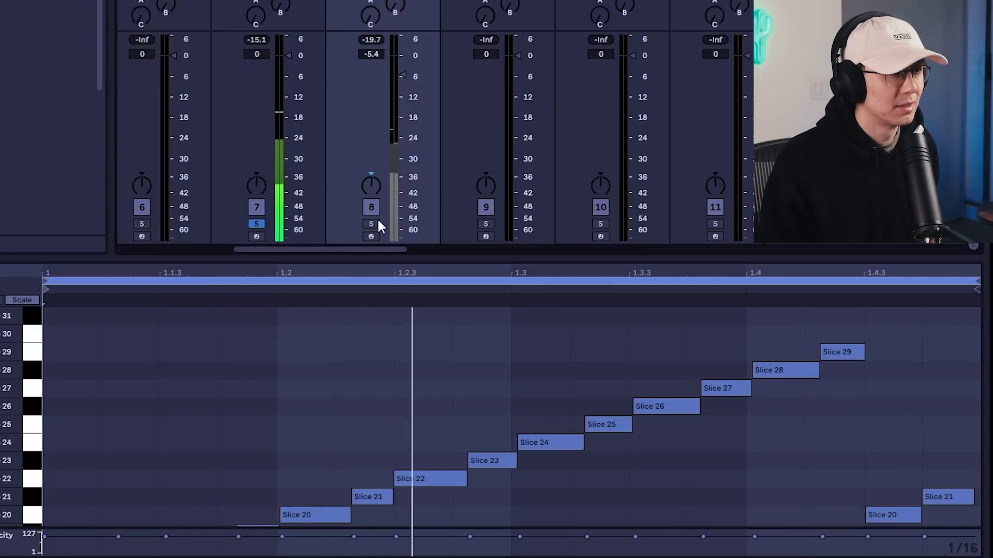
scroll(355, 367, "down", 1)
left_click_drag(388, 250, 477, 231)
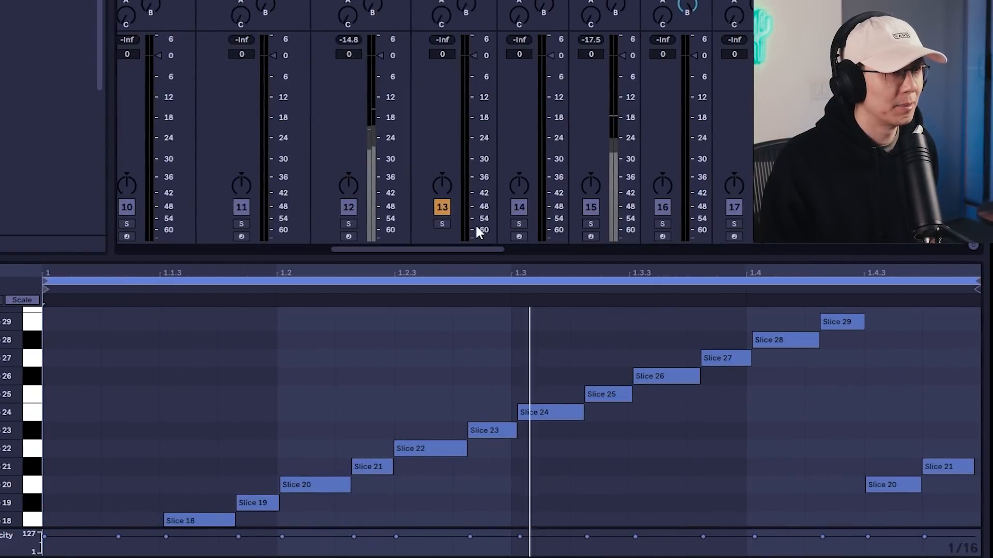
left_click(349, 224)
left_click(358, 3)
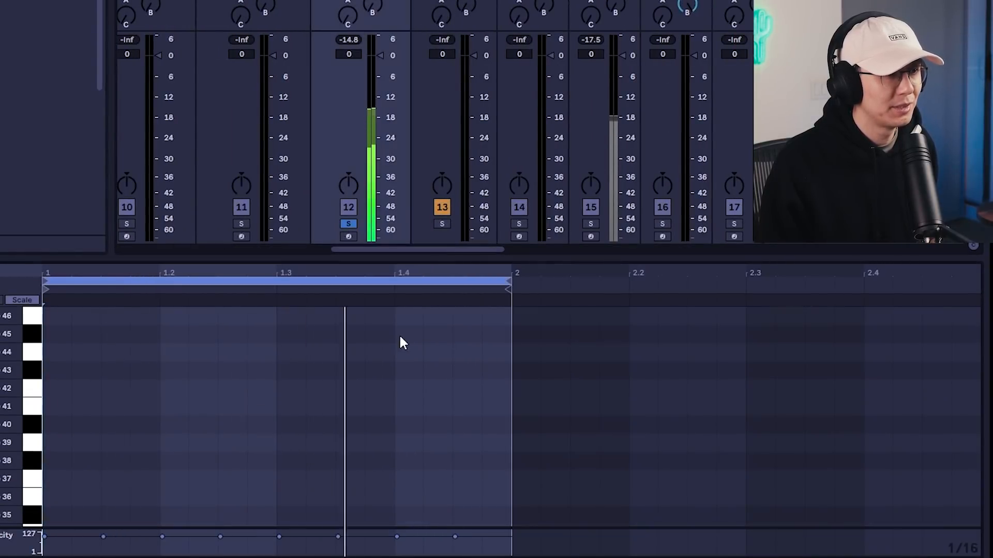
scroll(399, 336, "down", 5)
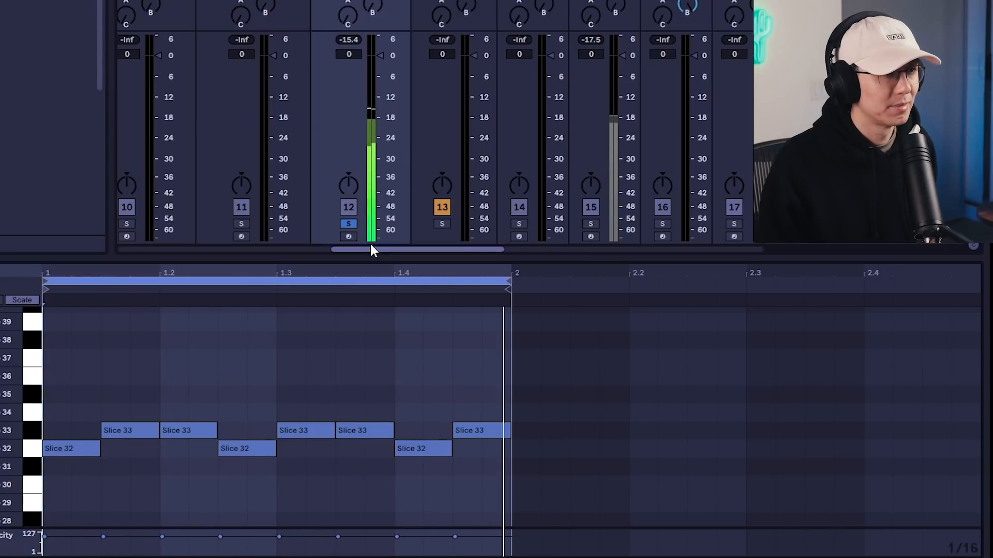
left_click(350, 224)
Play the drum group and compare its sound with the Drum Bus effect rack bypassed and re-enabled.
left_click_drag(368, 258, 154, 242)
key("space")
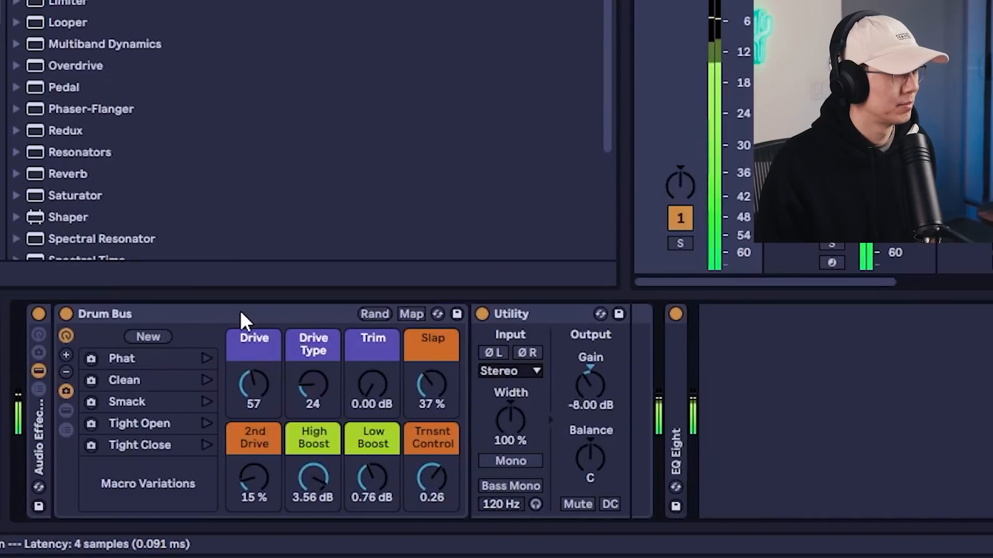
left_click(38, 314)
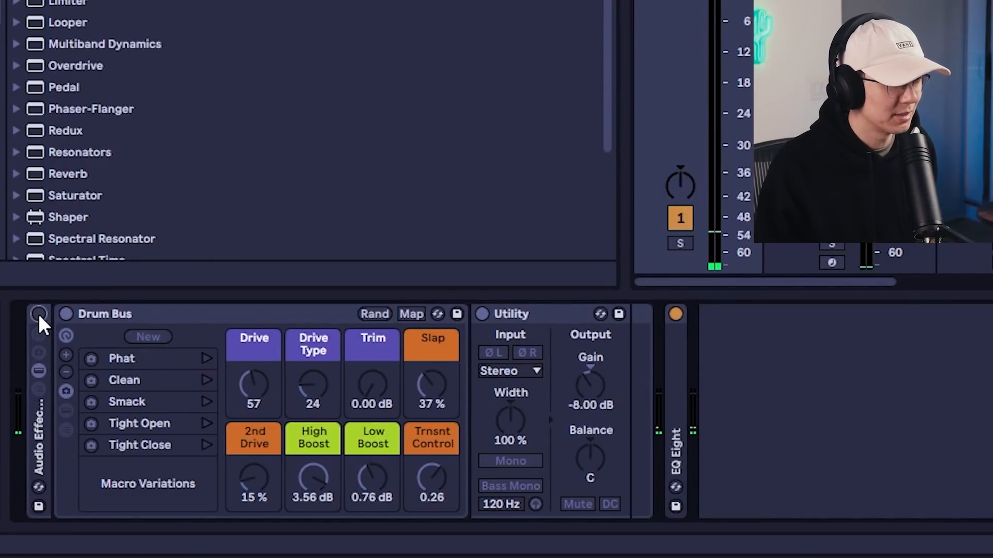
left_click(39, 314)
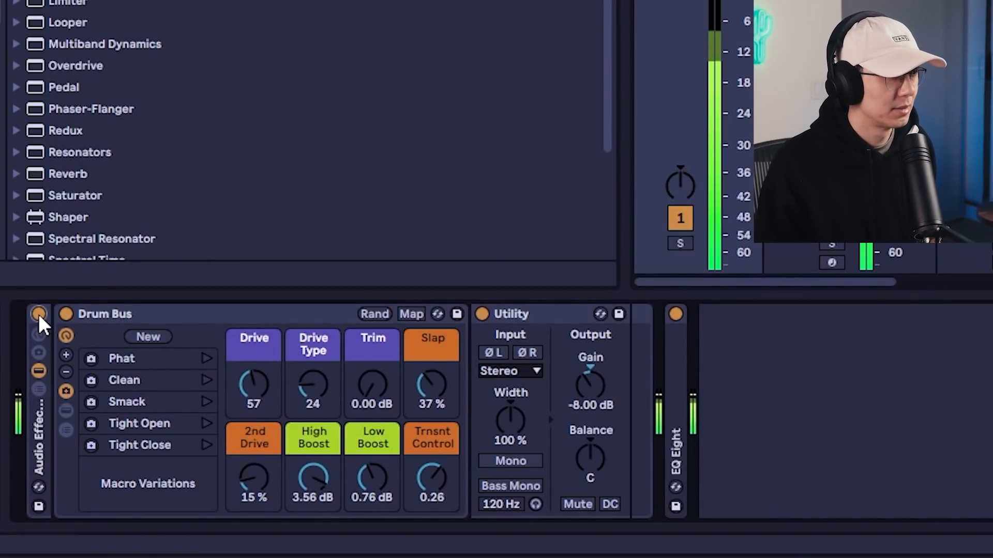
Bring up the Wobble track's sustained F0 note clip and audition the bass.
left_click_drag(840, 281, 992, 281)
left_click(904, 253)
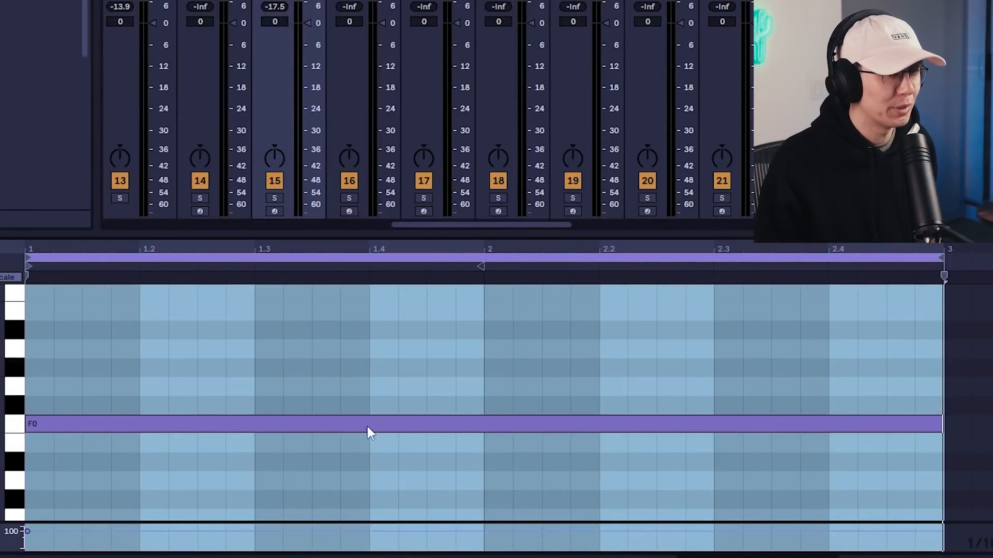
key("space")
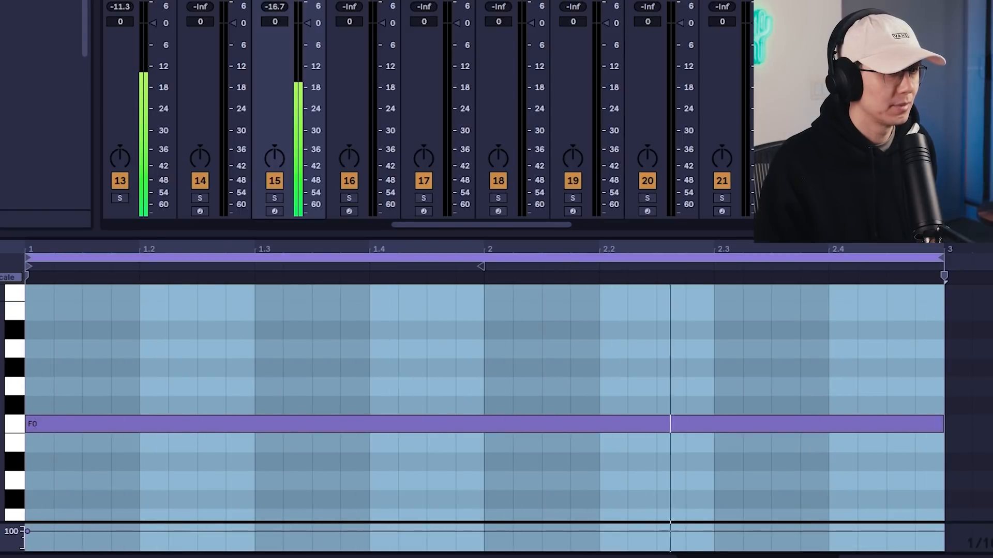
key("space")
Show the Wobble track's device chain and adjust the Over Tone macro of STRANJAH - Wobble.
key("shift+Tab")
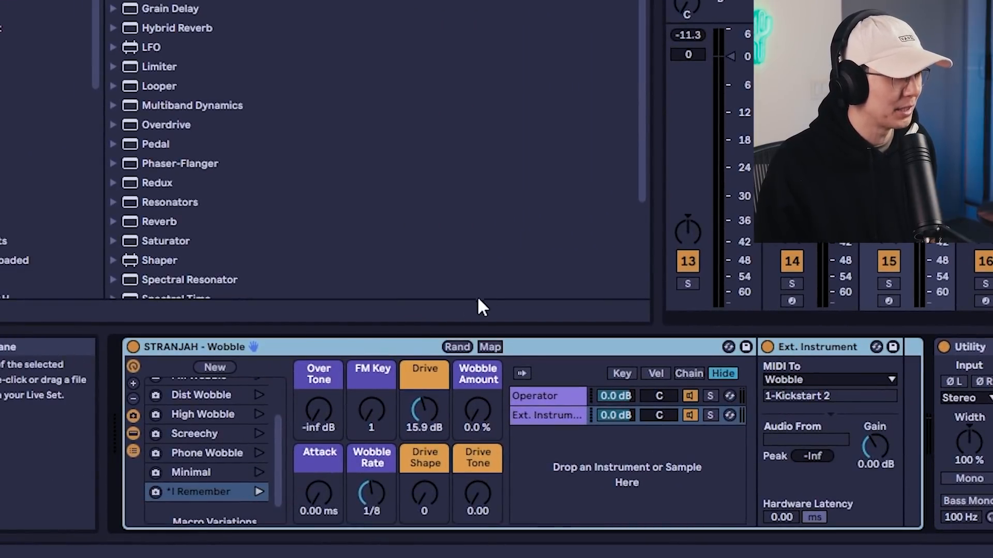
left_click_drag(324, 417, 325, 409)
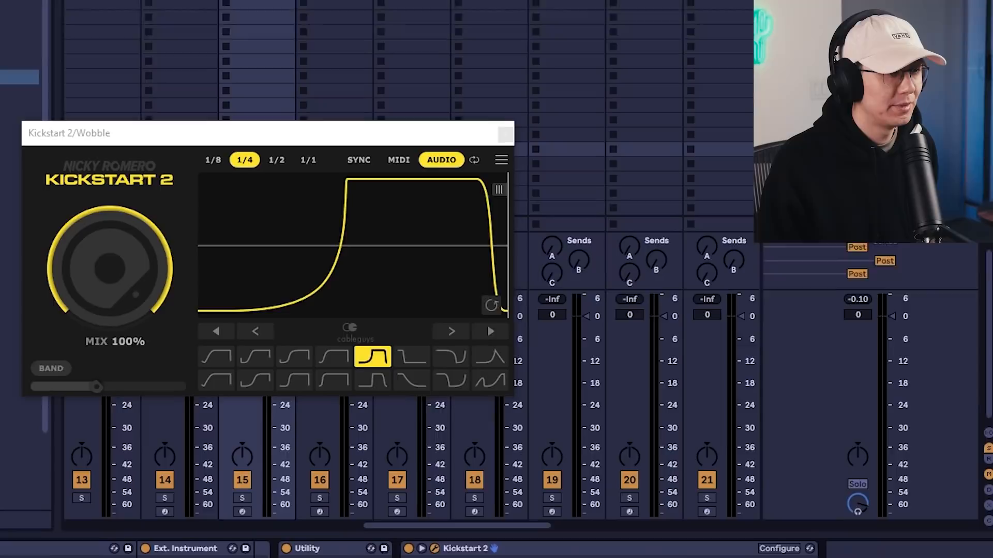
Set the Kickstart 2 sidechain source on the Wobble track to Modular-Kick and start playback.
left_click(439, 519)
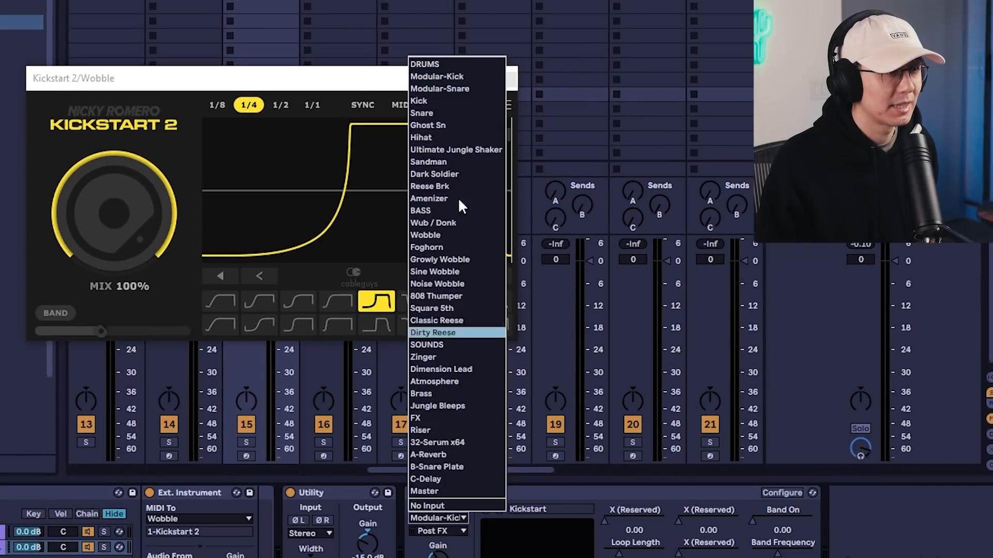
left_click(440, 76)
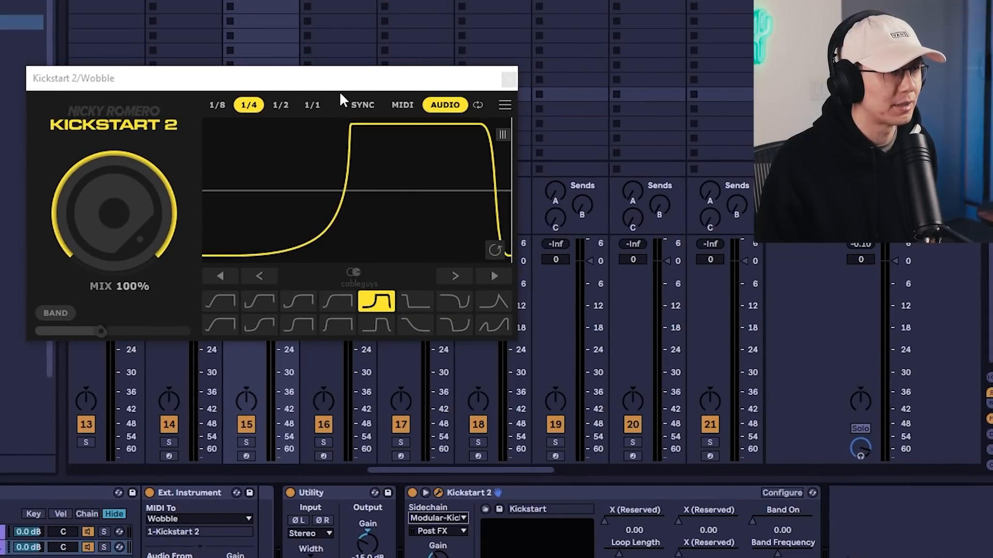
left_click(343, 78)
key("space")
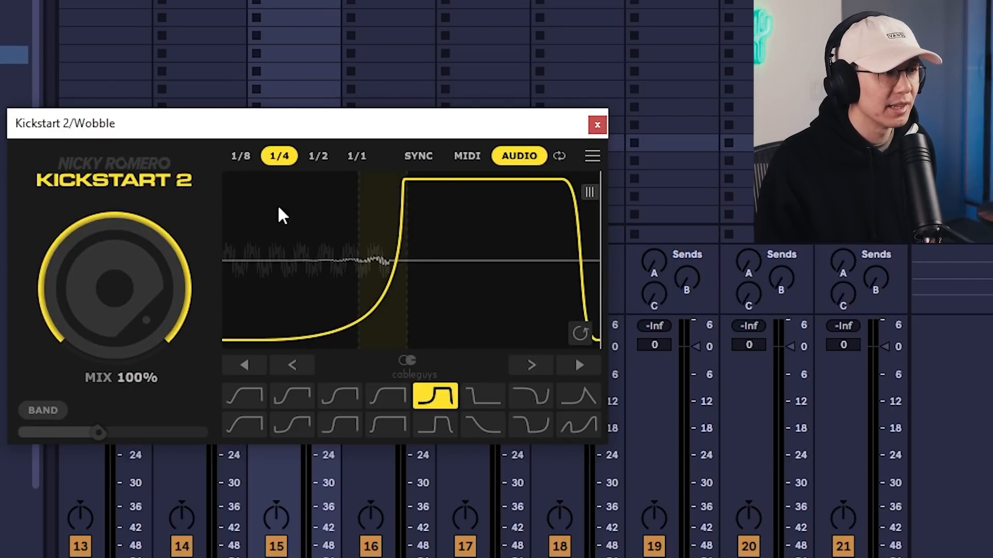
Lengthen the Decay Time of the STRANJAH - Modular Kick instrument, comparing the kick waveform against the bass in Kickstart 2.
left_click_drag(662, 557, 122, 552)
left_click(258, 1)
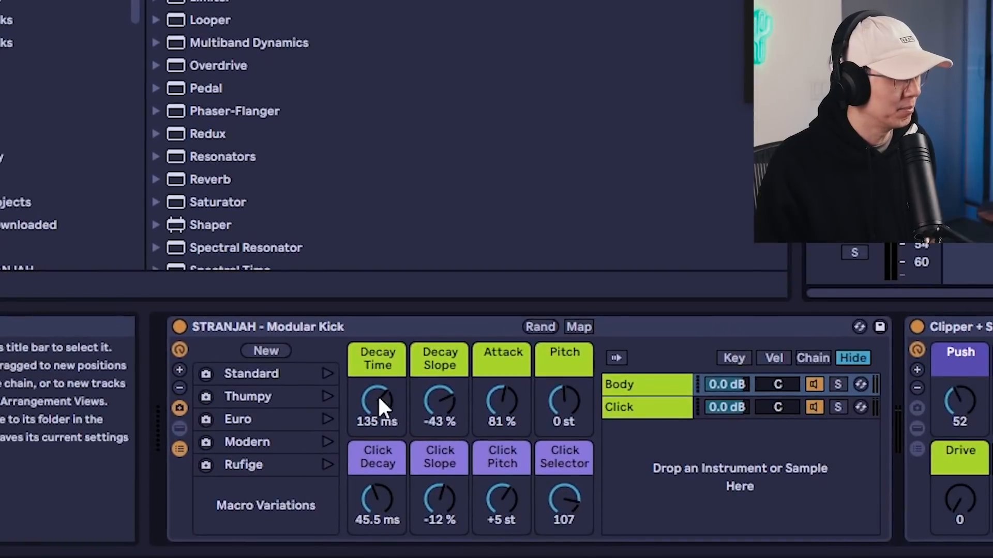
left_click(312, 434)
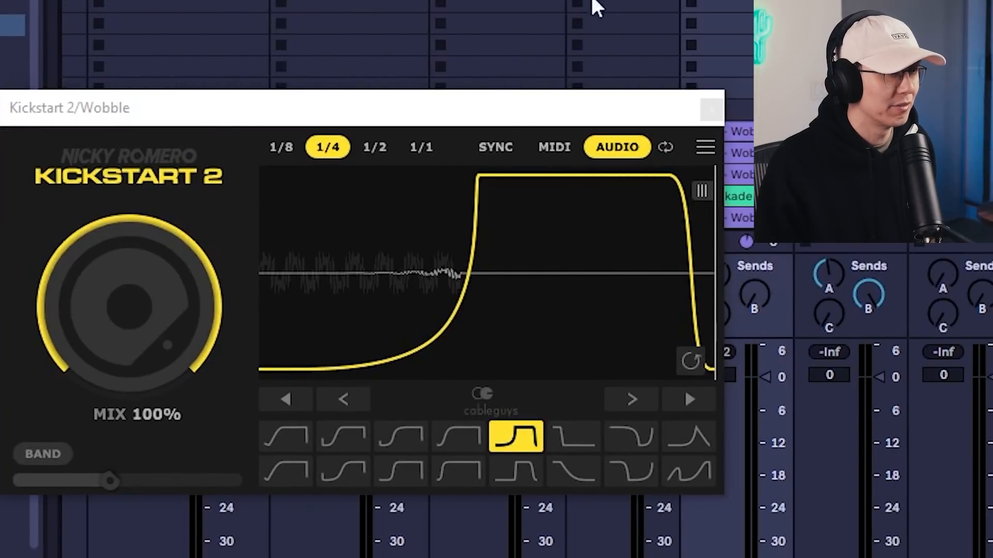
left_click(532, 95)
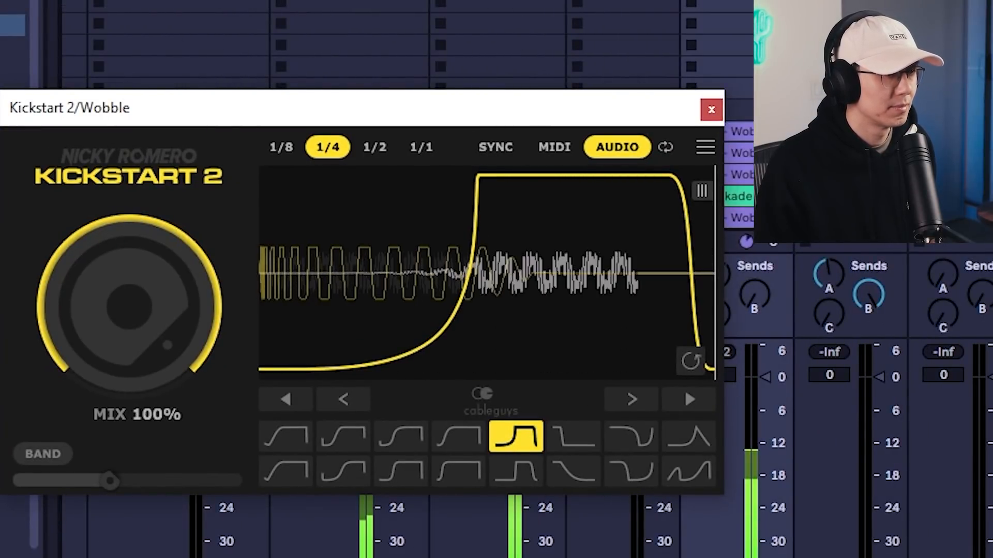
left_click_drag(611, 556, 444, 557)
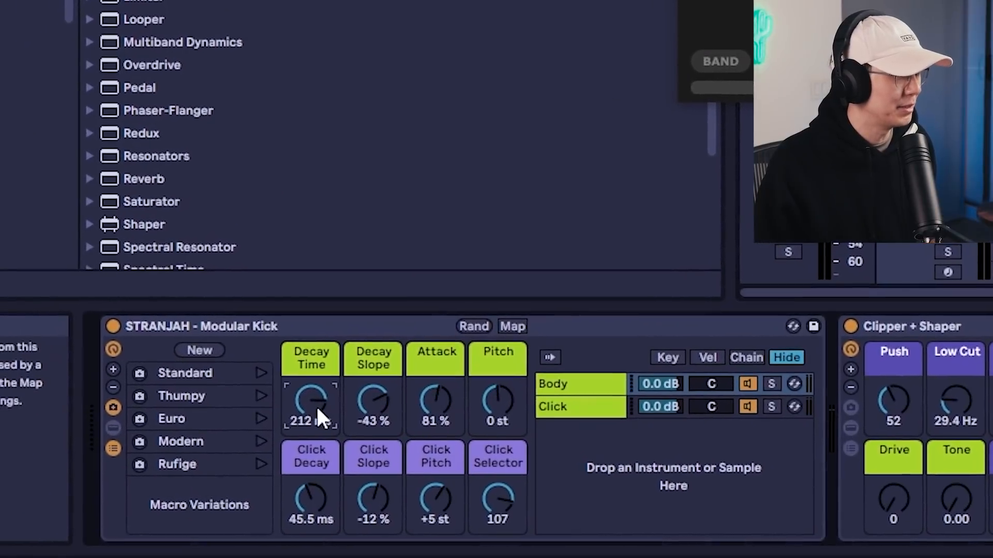
type("2")
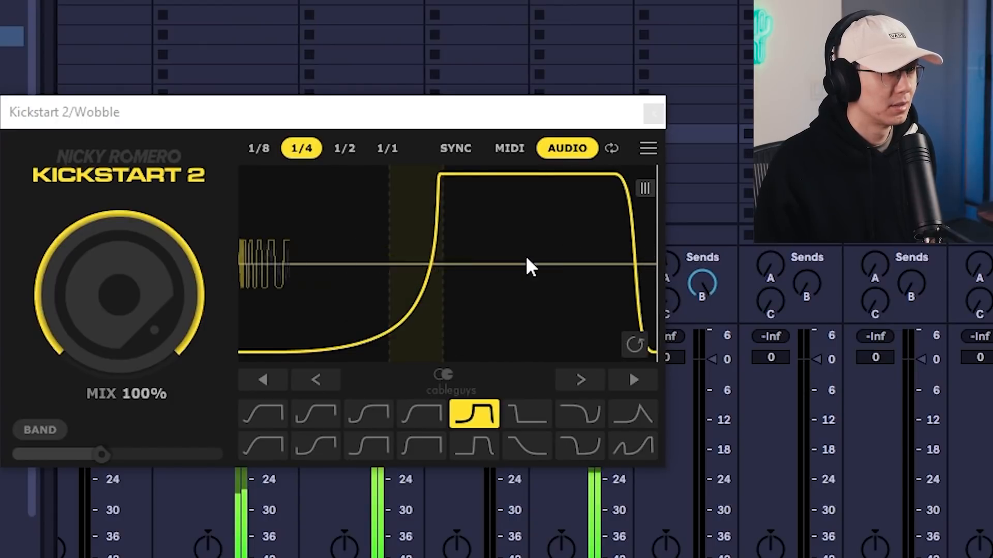
Start and stop playback to examine how the kick's tail overlaps the returning bass in the Kickstart 2 waveform display.
key("space")
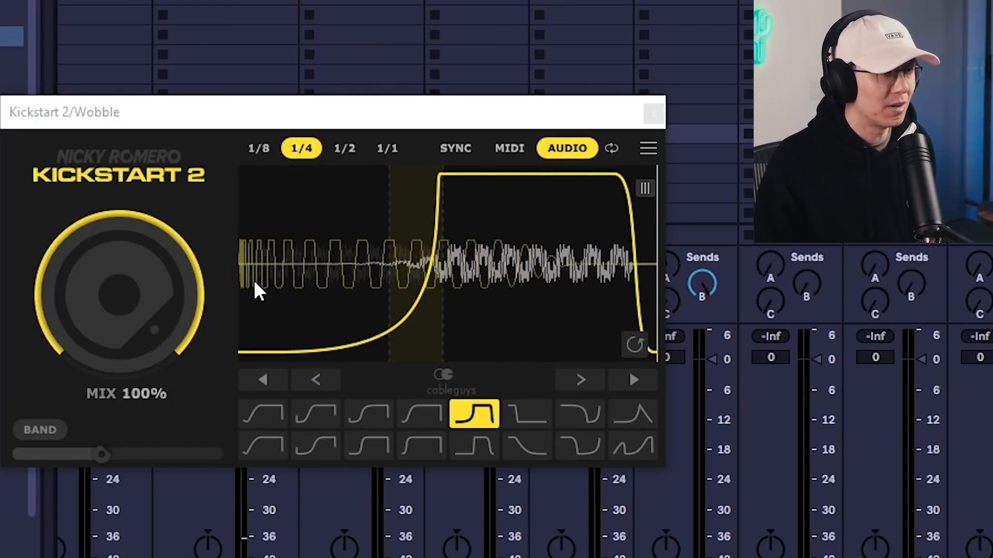
key("space")
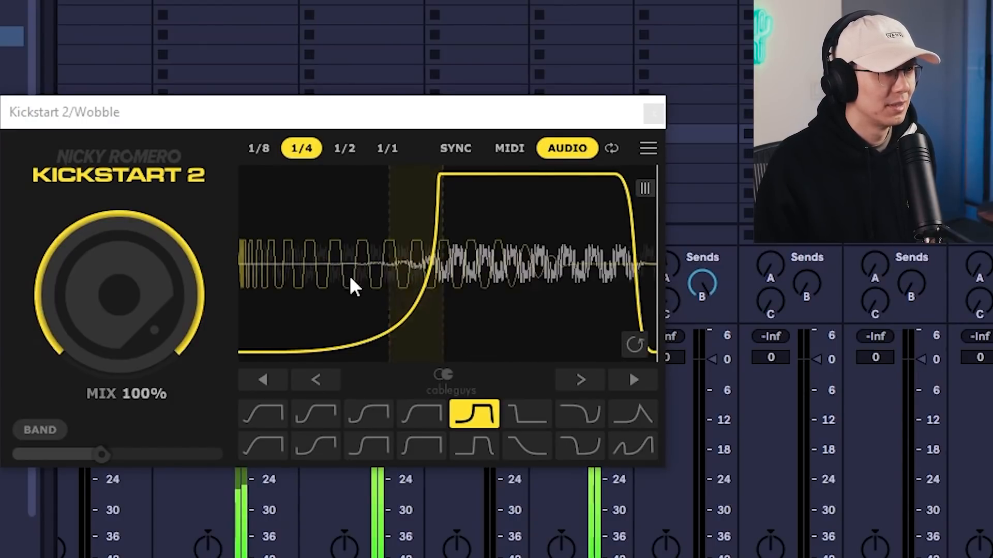
key("space")
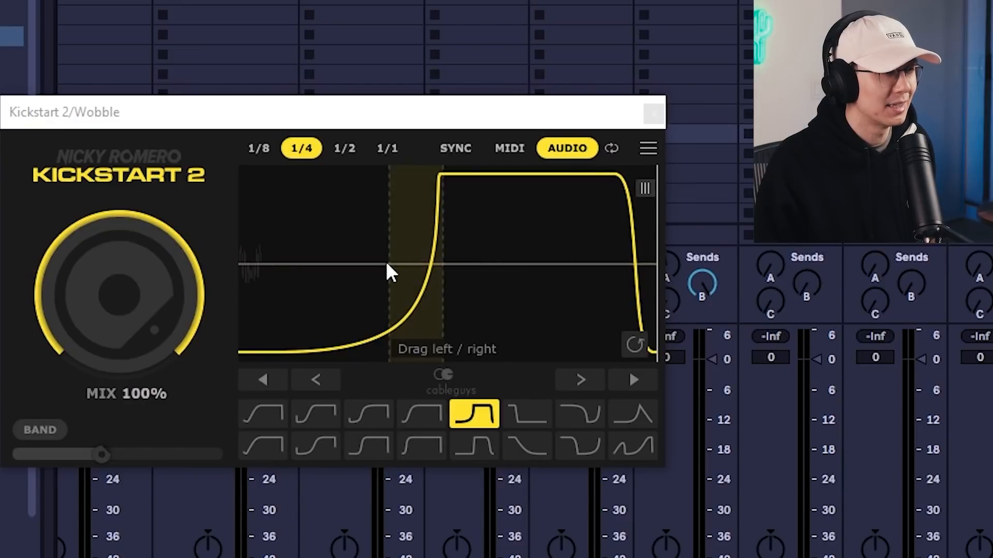
key("space")
key("space")
Push the rising edge of the Kickstart 2 curve towards the end of the 1/4 cycle to audition much longer ducking.
left_click_drag(434, 204, 458, 223)
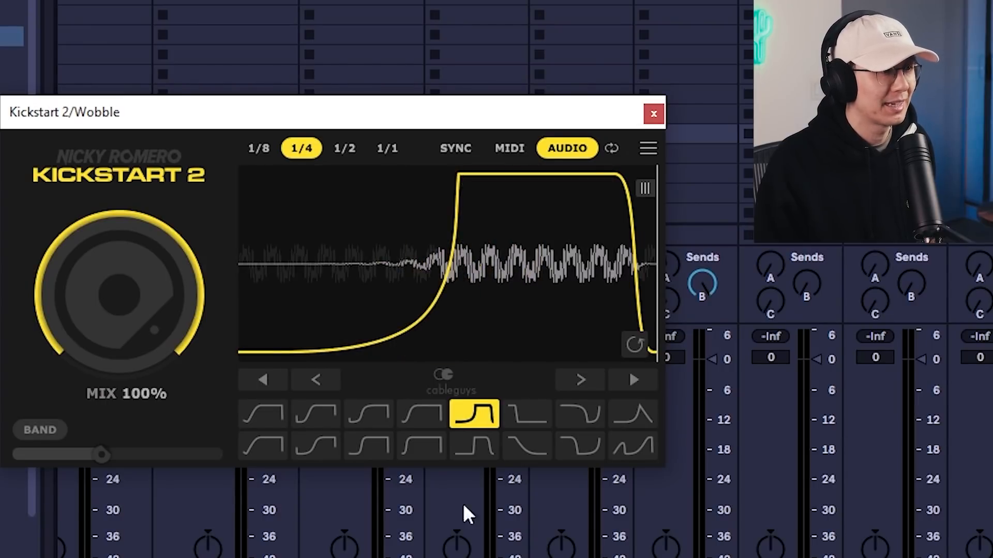
left_click_drag(500, 231, 572, 222)
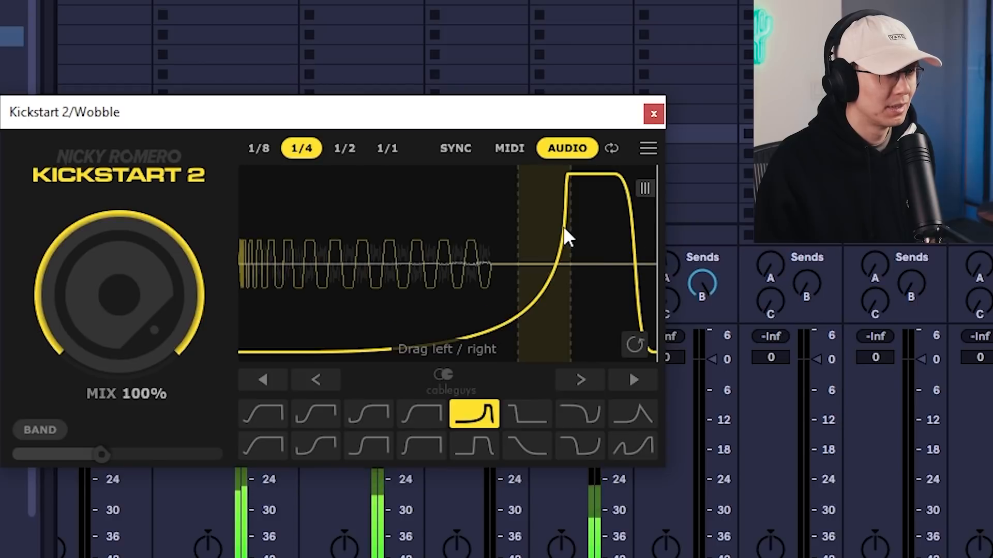
left_click_drag(565, 237, 538, 219)
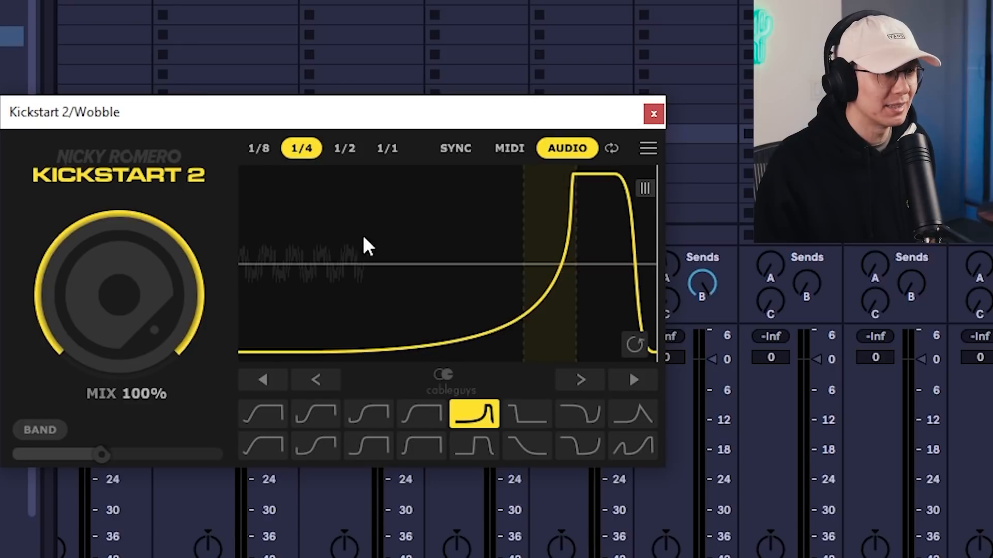
mouse_move(554, 221)
left_mouse_down()
mouse_move(394, 225)
mouse_move(561, 222)
left_mouse_up()
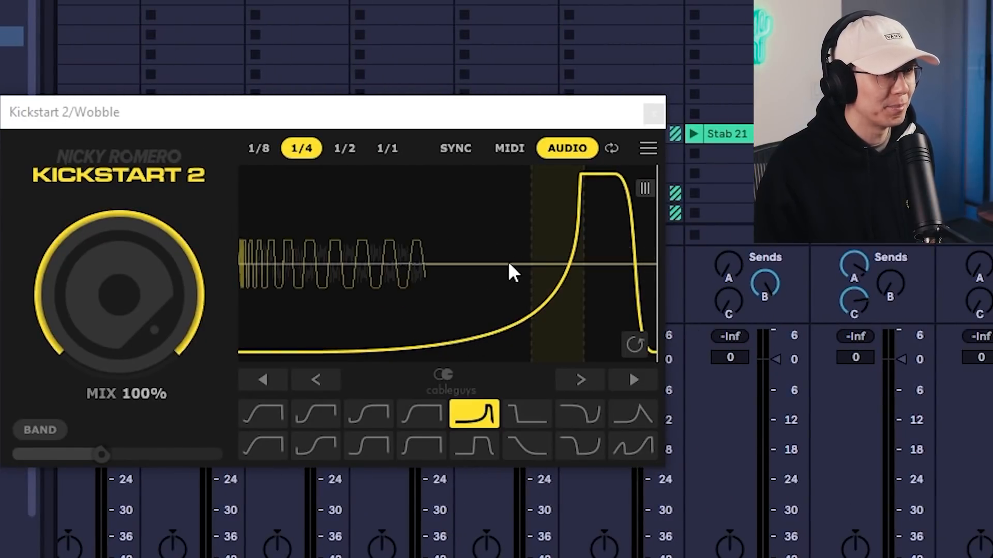
mouse_move(542, 233)
left_mouse_down()
mouse_move(528, 232)
mouse_move(539, 233)
left_mouse_up()
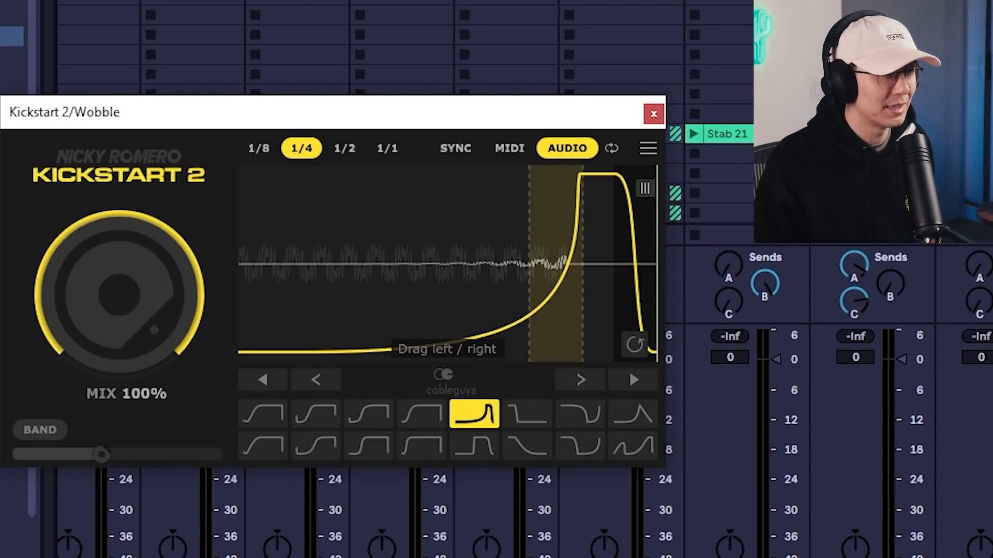
Pull the Kickstart 2 curve's rising edge back so the Wobble bass returns as the kick's tail fades out.
left_click_drag(554, 231, 508, 231)
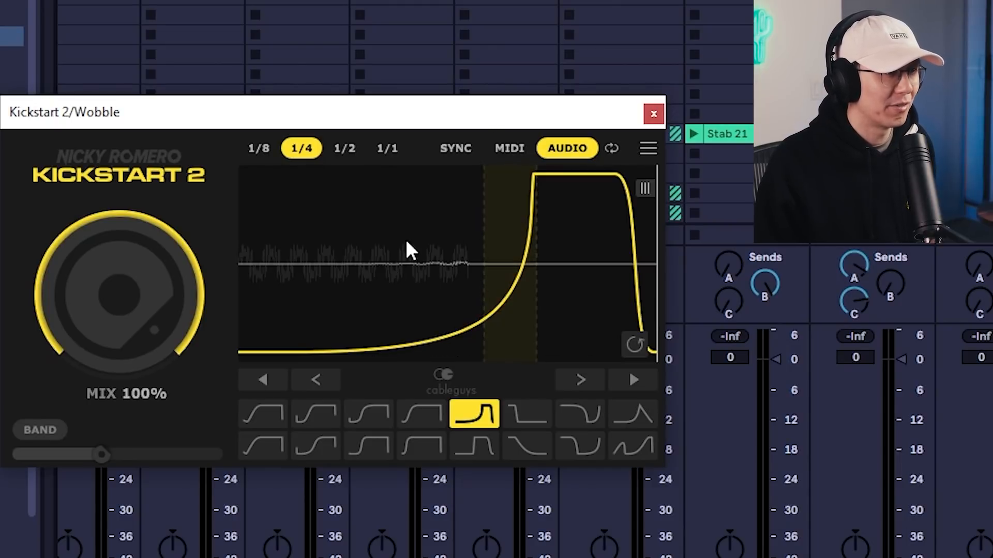
left_click_drag(511, 264, 466, 264)
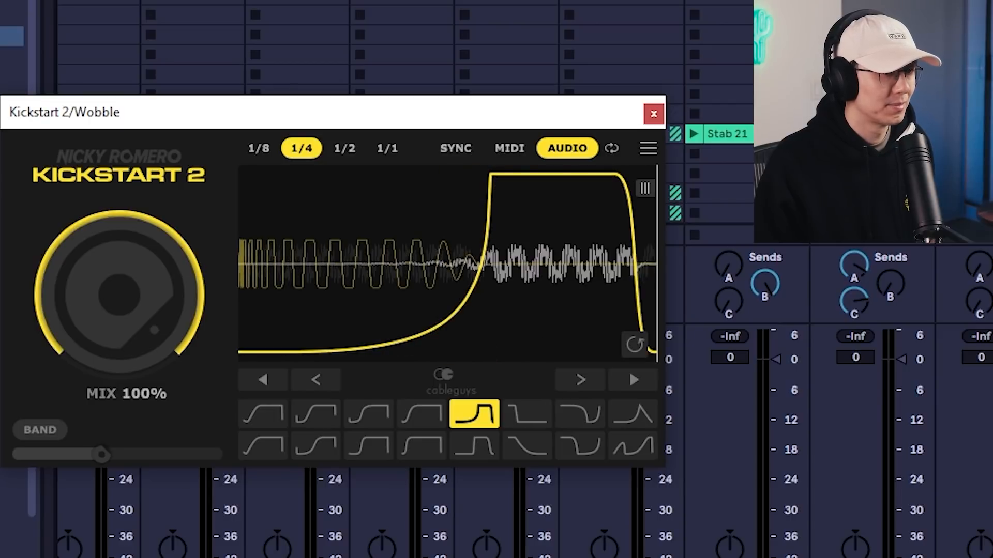
Pull the rising edge of the Kickstart 2 curve earlier so the Wobble bass returns sooner, right after the kick's tail.
scroll(569, 512, "left", 5)
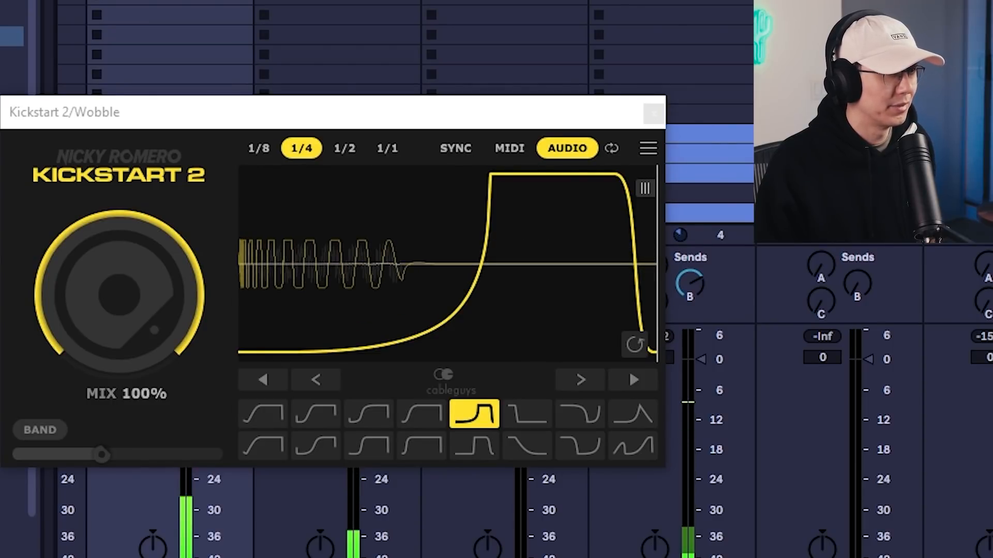
scroll(827, 404, "right", 5)
left_click_drag(488, 272, 404, 275)
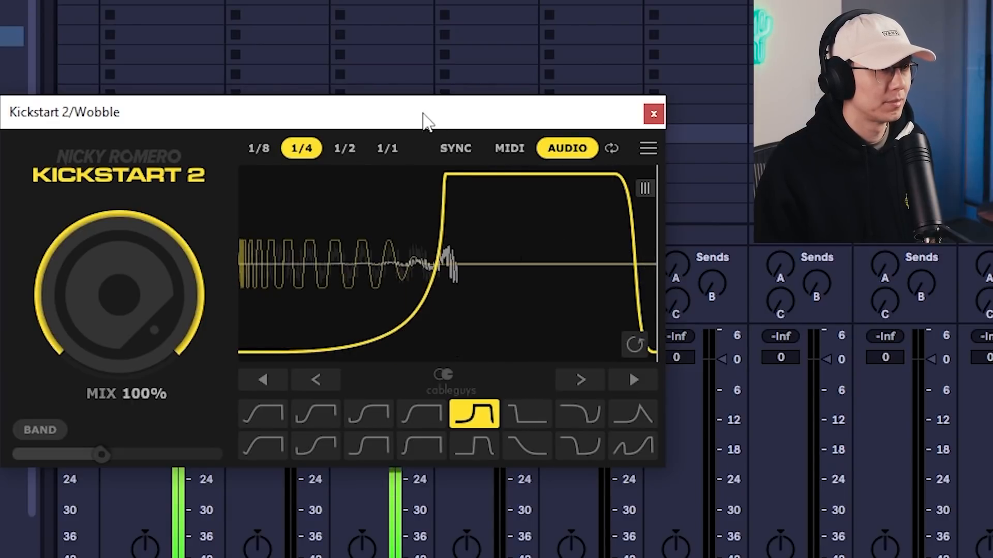
left_click_drag(422, 113, 428, 113)
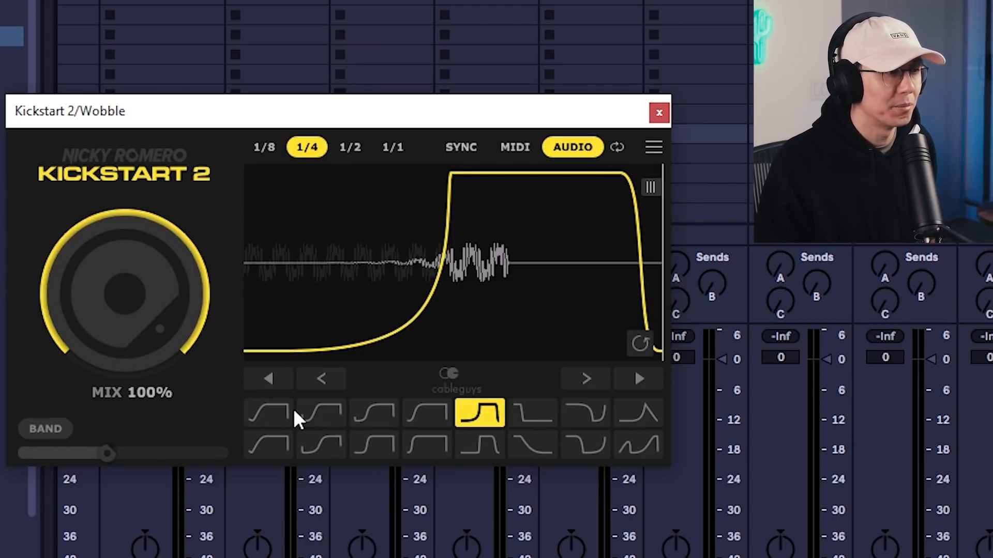
Audition the upper row of Kickstart 2 preset curves, from Free Punch, Classic Chain and High Chain through Reverse Chain to the peaked curve.
left_click(266, 412)
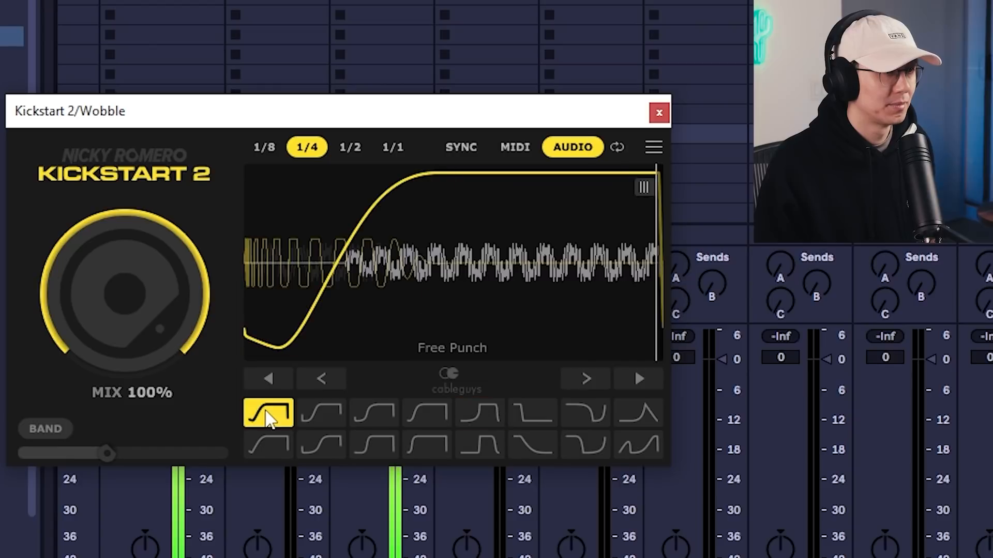
left_click(320, 412)
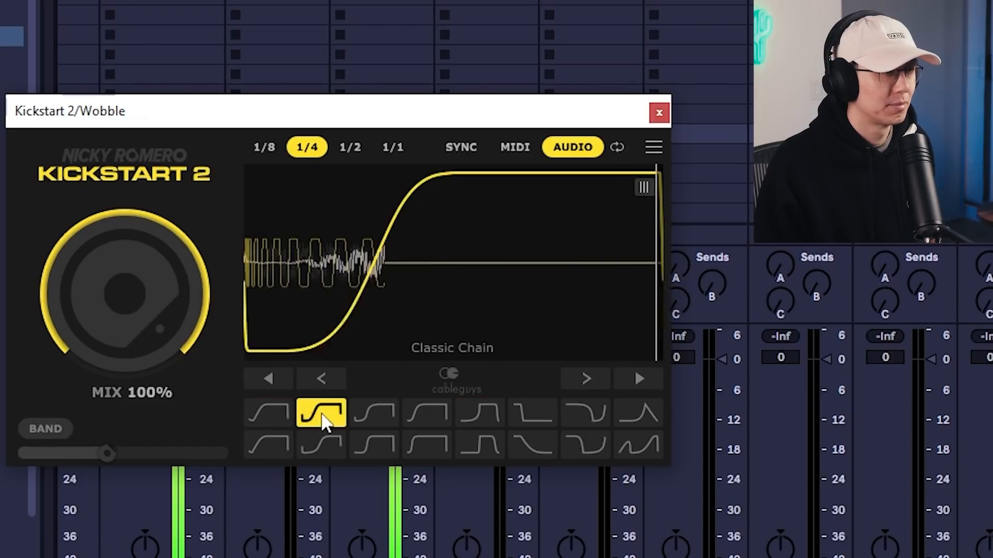
left_click(373, 412)
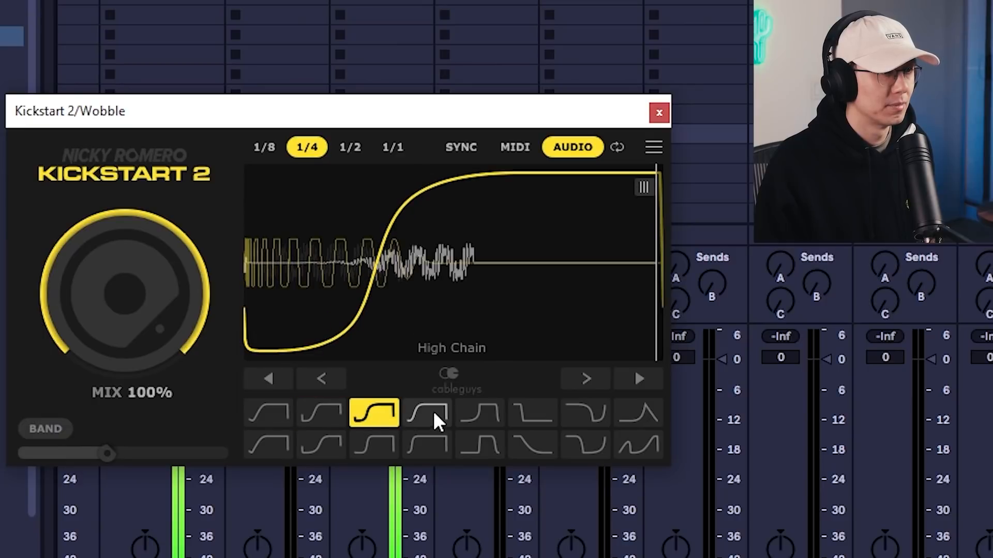
left_click(432, 413)
left_click(479, 412)
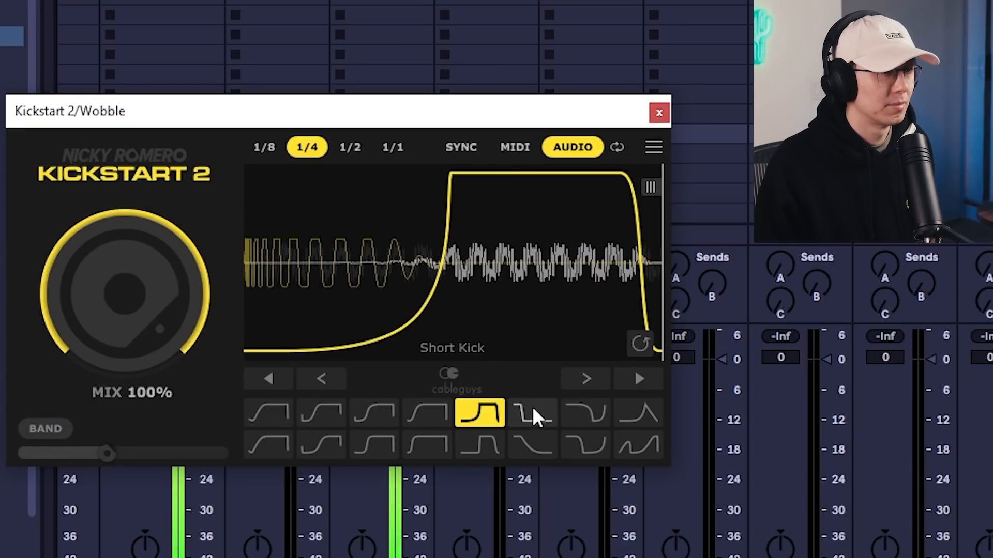
left_click(536, 415)
left_click(585, 410)
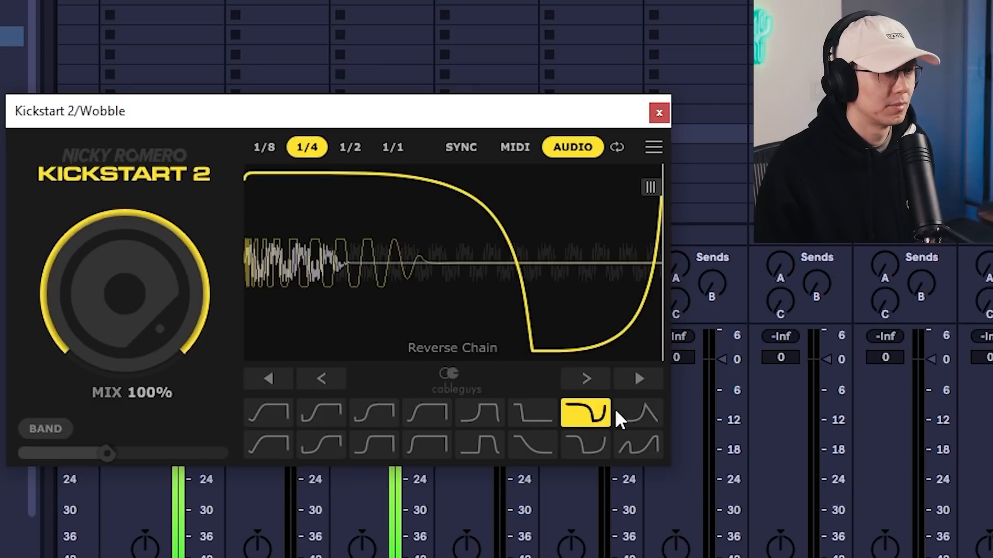
left_click(628, 409)
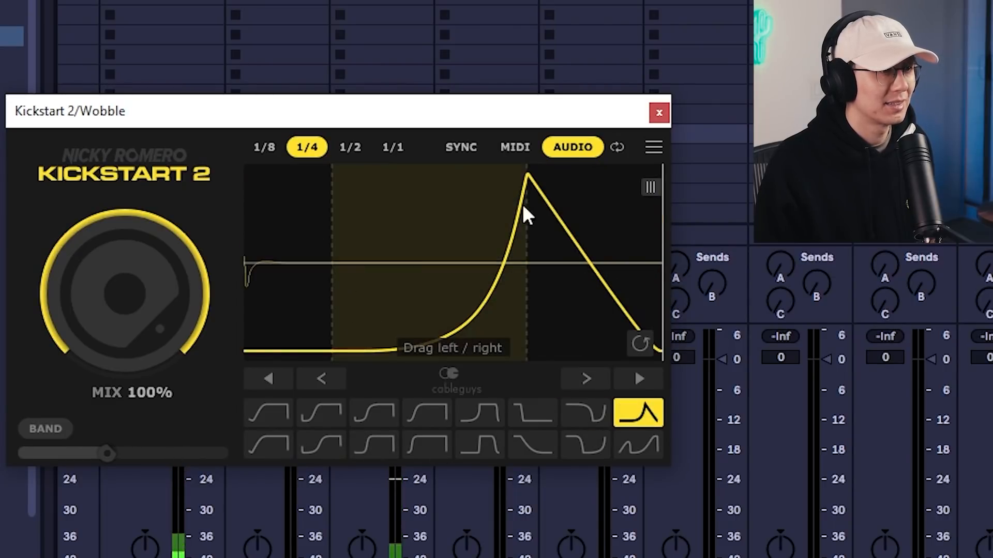
Audition the lower row of preset curves, including Tighter, Extreme Short, Subbass Tight and Reverse Long Chain, and reselect the Short Kick curve.
left_click(274, 440)
left_click(328, 442)
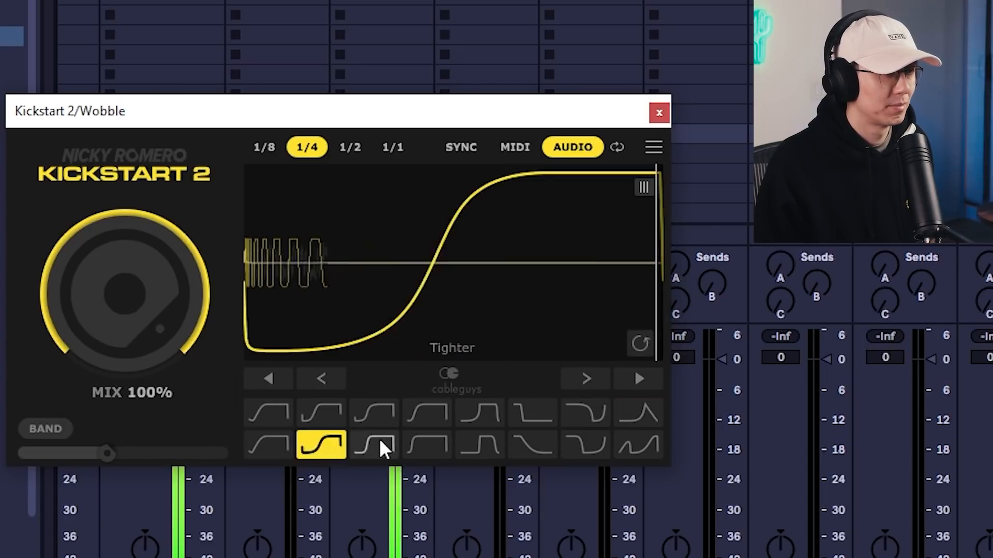
left_click(380, 442)
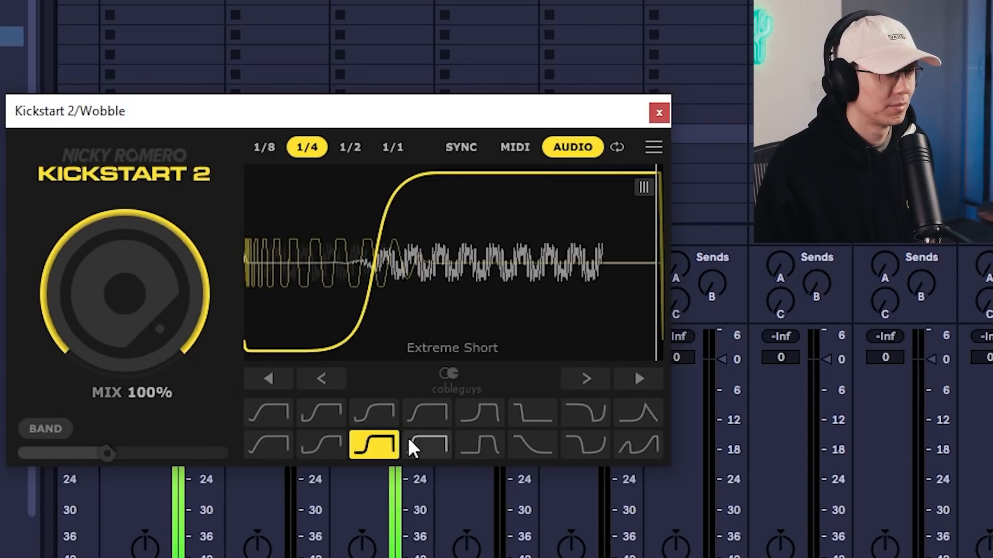
left_click(423, 440)
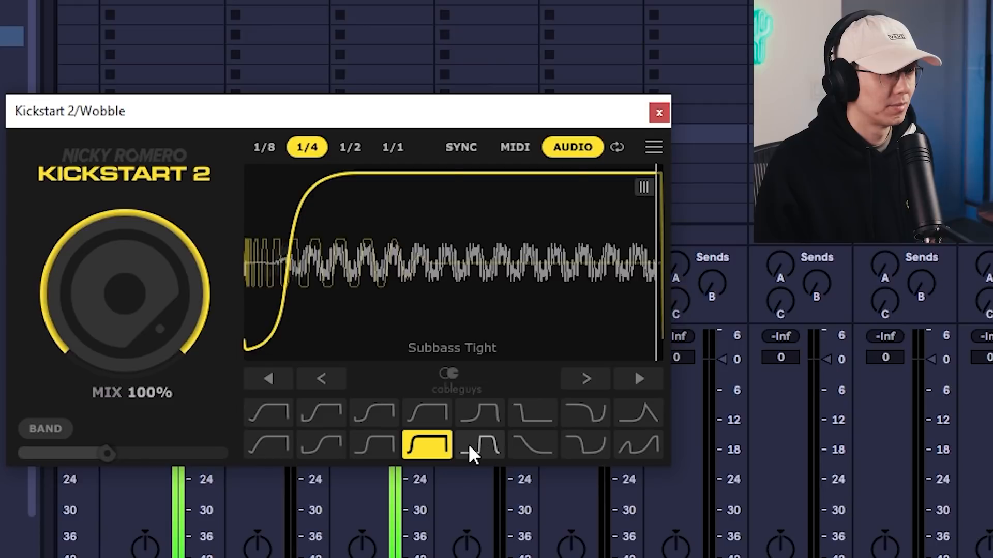
left_click(469, 445)
left_click(524, 445)
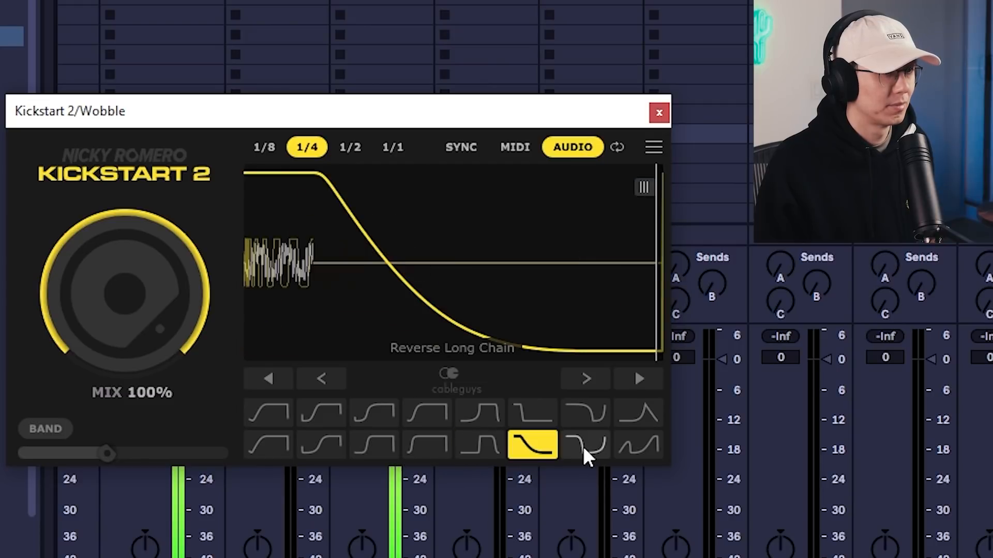
left_click(582, 446)
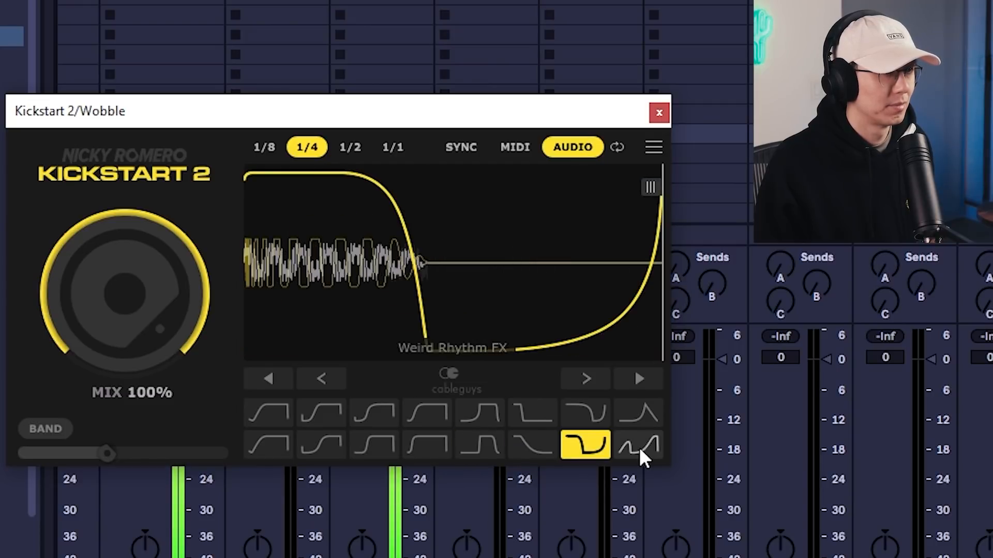
left_click(639, 447)
left_click(479, 417)
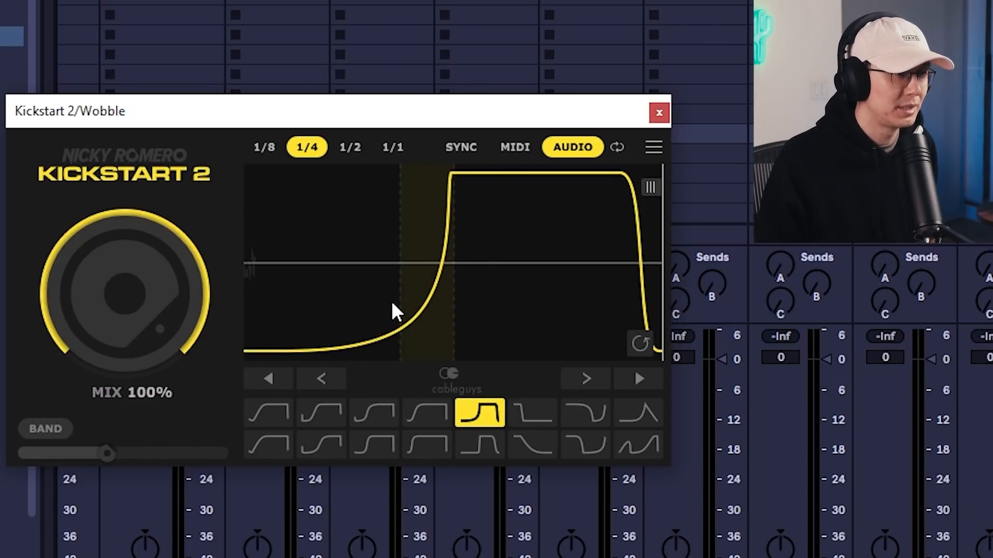
Shift the whole Short Kick curve later in the 1/4 cycle.
left_click(580, 379)
left_click(582, 380)
left_click(582, 381)
left_click(581, 383)
left_click(582, 383)
left_click(582, 383)
left_click(581, 383)
left_click(640, 378)
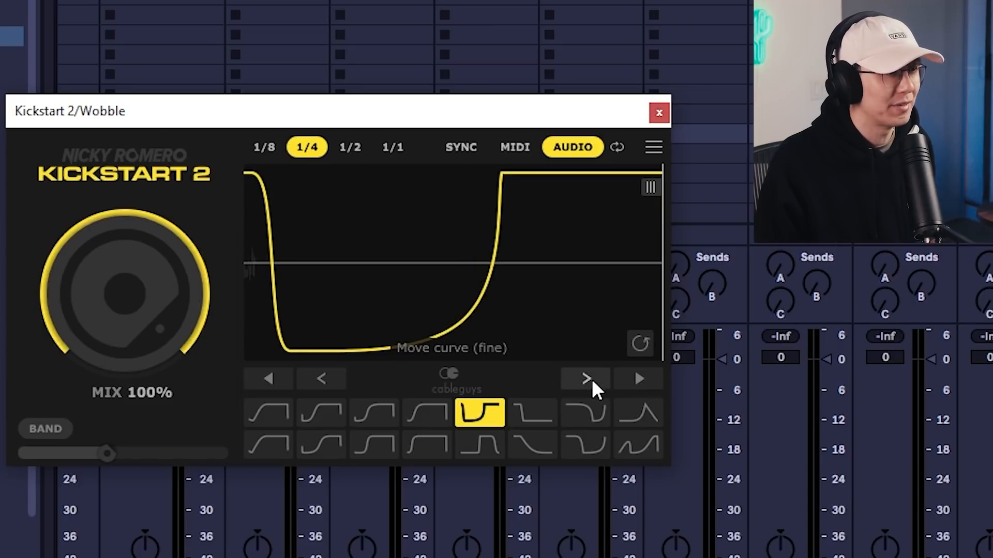
left_click(626, 383)
Nudge the shifted Short Kick curve back earlier in fine increments, checking its alignment with the kick during playback.
left_click(322, 377)
left_click(318, 379)
left_click(314, 381)
left_click(311, 380)
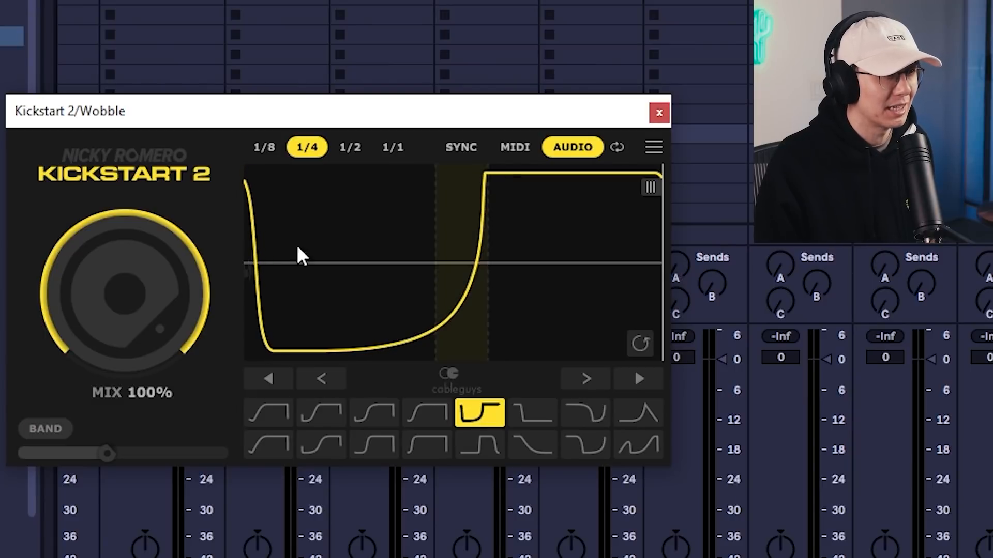
key("space")
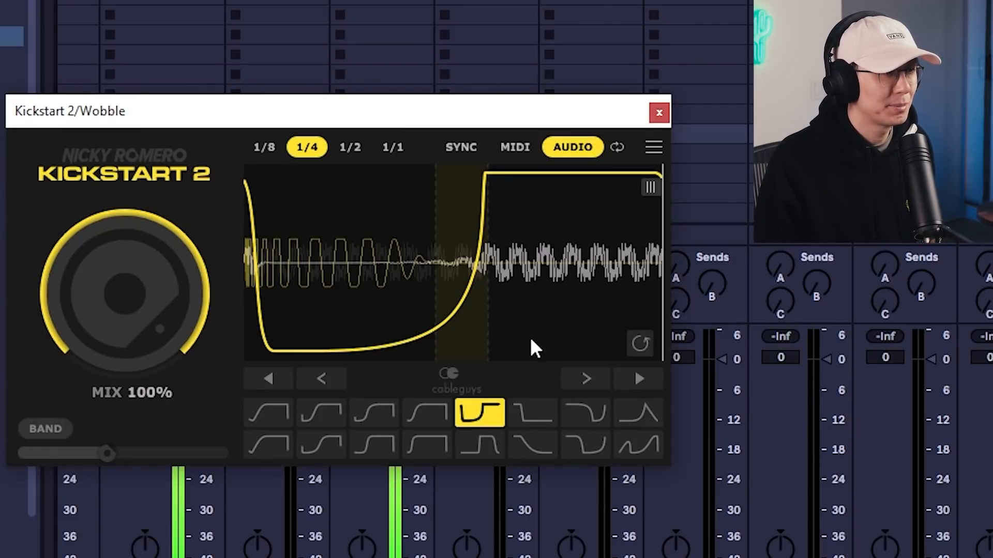
left_click(320, 379)
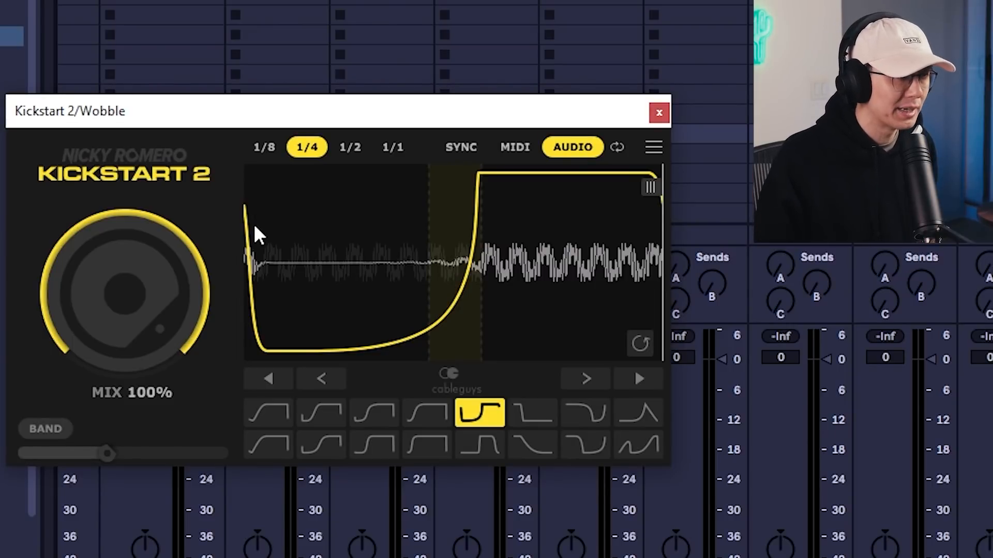
left_click(317, 377)
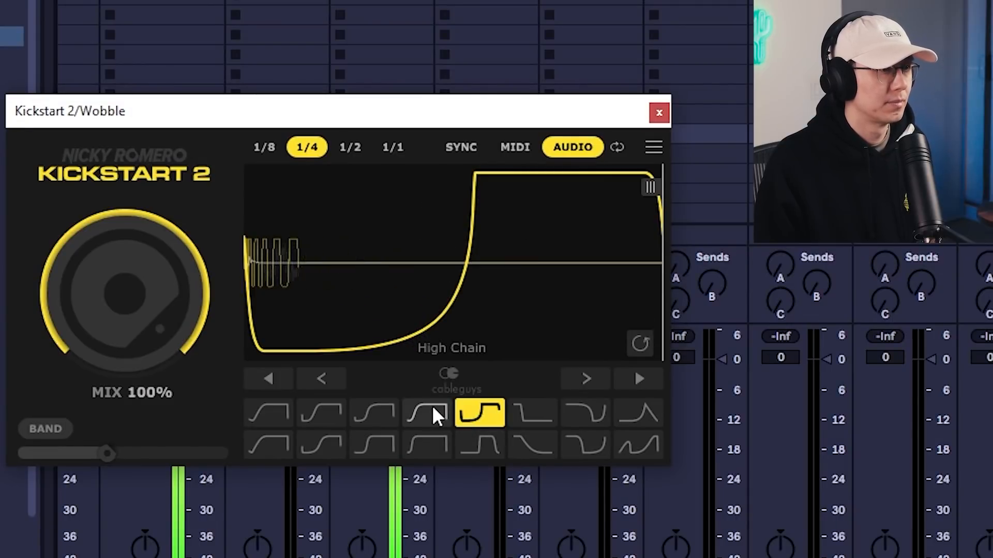
Audition weaker ducking by lowering the Kickstart 2 Mix to 55%, and restore it to 100%.
mouse_move(124, 293)
left_mouse_down()
mouse_move(125, 335)
mouse_move(124, 294)
left_mouse_up()
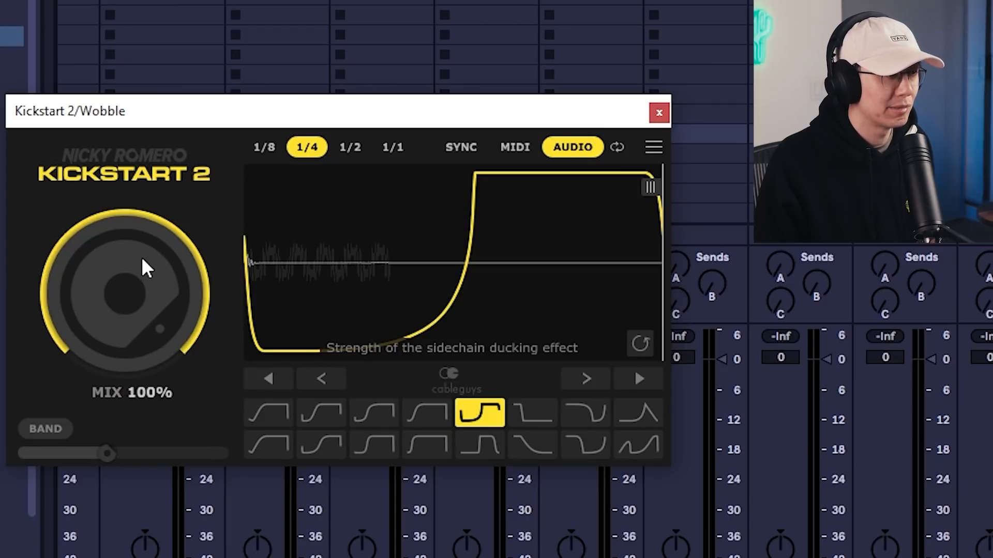
left_click_drag(141, 247, 140, 298)
key("space")
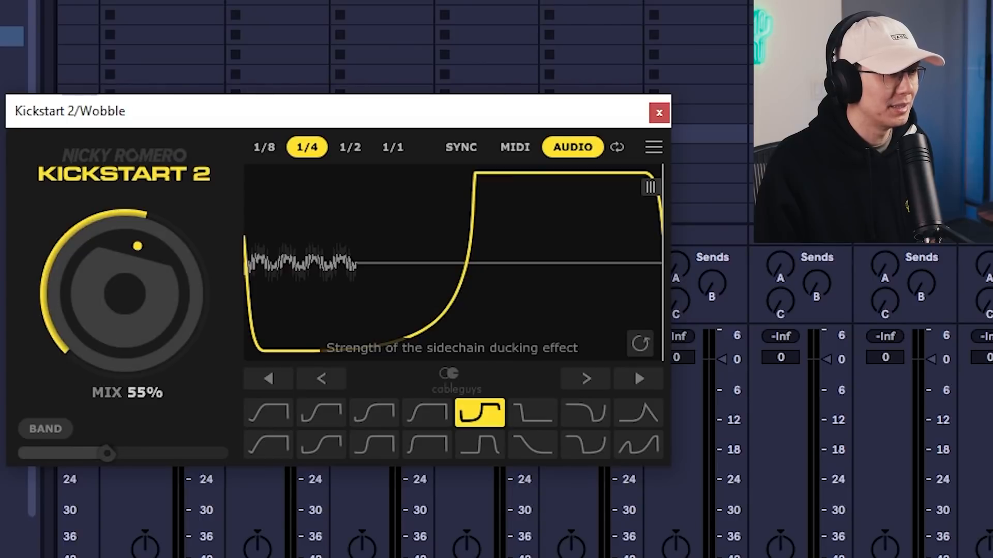
key("space")
left_click_drag(129, 295, 129, 228)
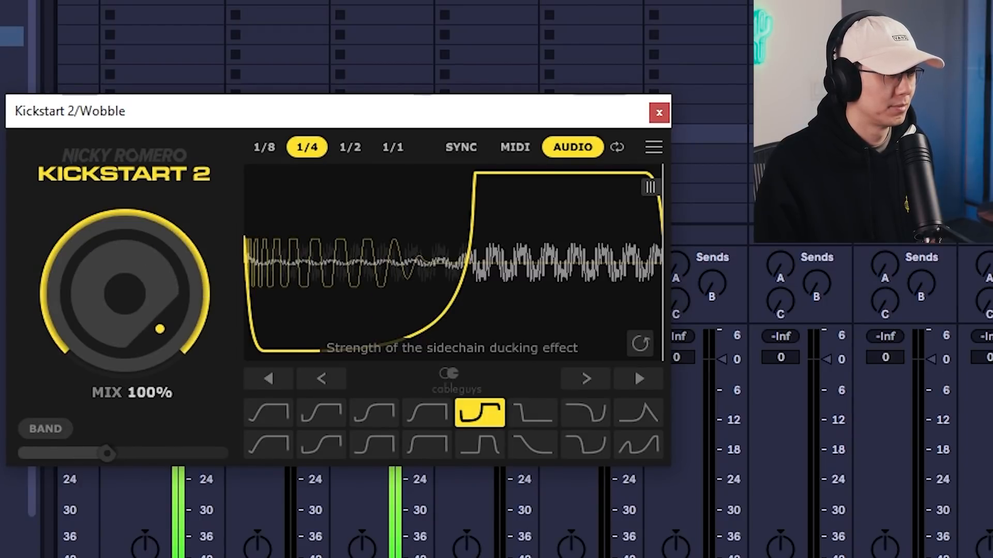
Turn on band-limited ducking in Kickstart 2 and adjust its cutoff frequency to around 205–211 Hz.
left_click(46, 429)
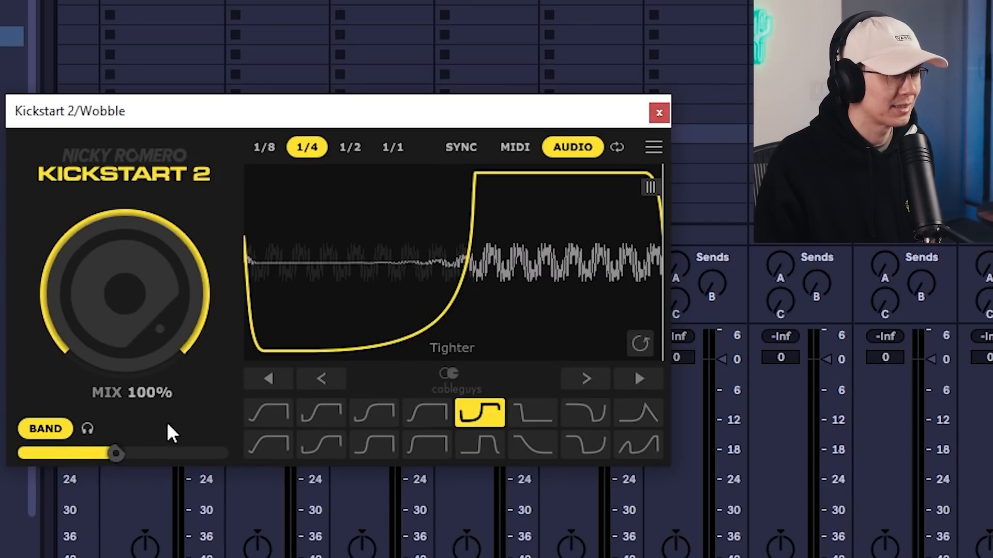
mouse_move(117, 453)
left_mouse_down()
mouse_move(32, 453)
mouse_move(221, 454)
mouse_move(103, 454)
left_mouse_up()
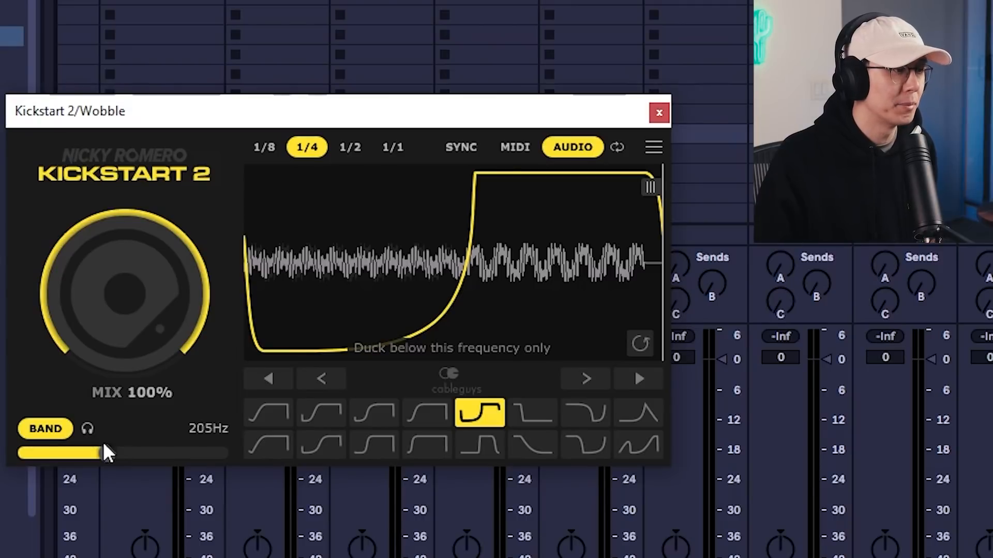
left_click_drag(105, 453, 124, 454)
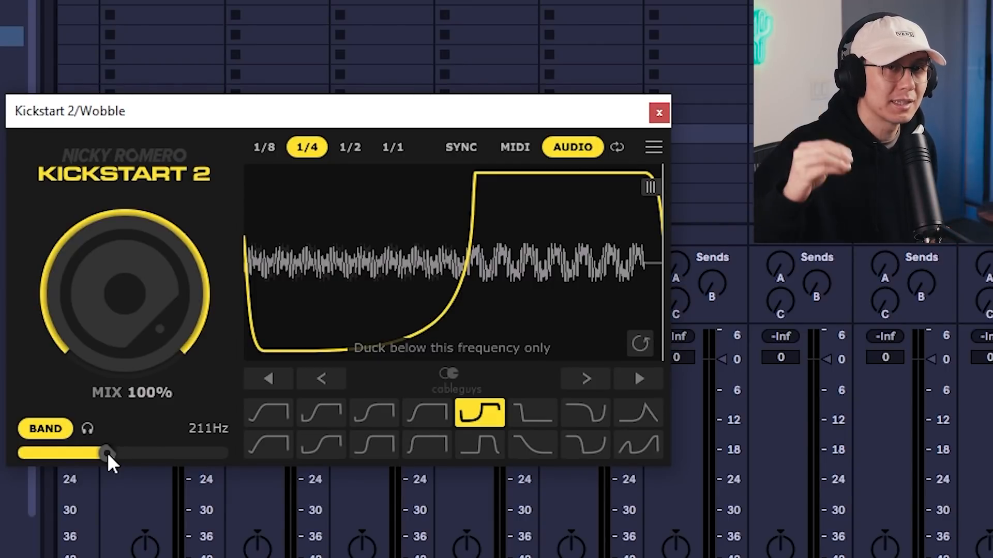
Lower the band ducking frequency to 20.0 Hz during playback, and turn band-limited ducking off.
key("space")
left_click_drag(107, 452, 24, 453)
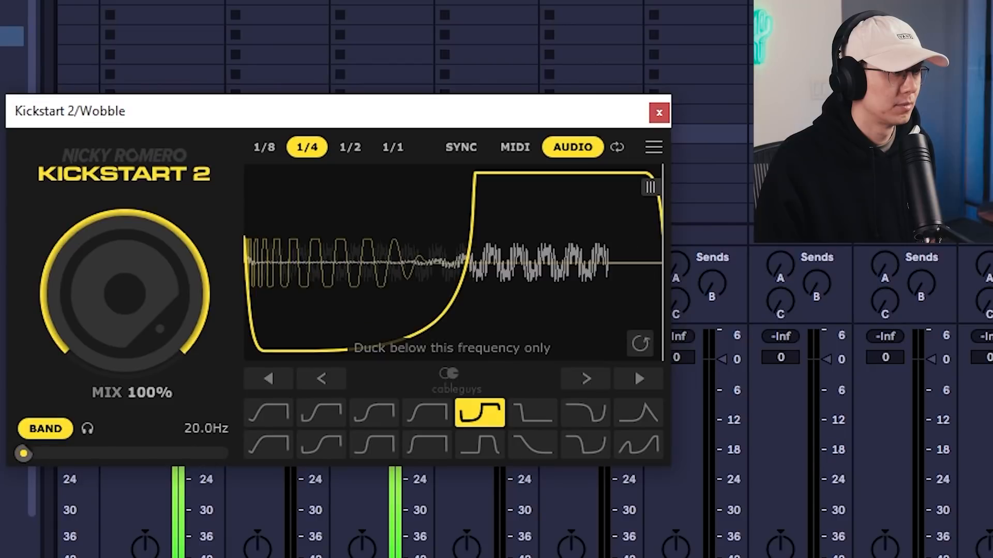
left_click(54, 429)
left_click_drag(34, 454, 27, 452)
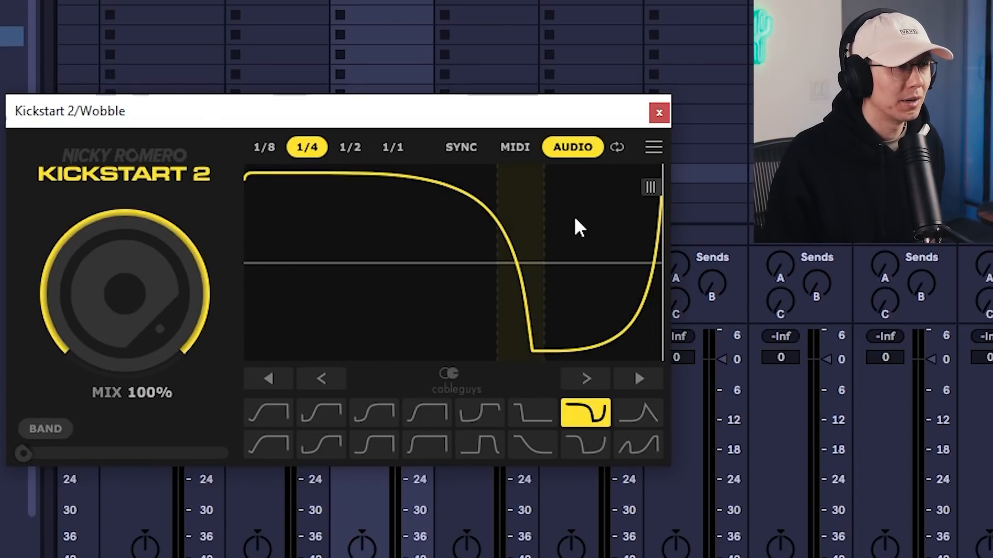
Switch Kickstart 2 to MIDI triggering, close its window and inspect the Operator and Ext. Instrument chains of the STRANJAH - Wobble rack.
left_click(526, 143)
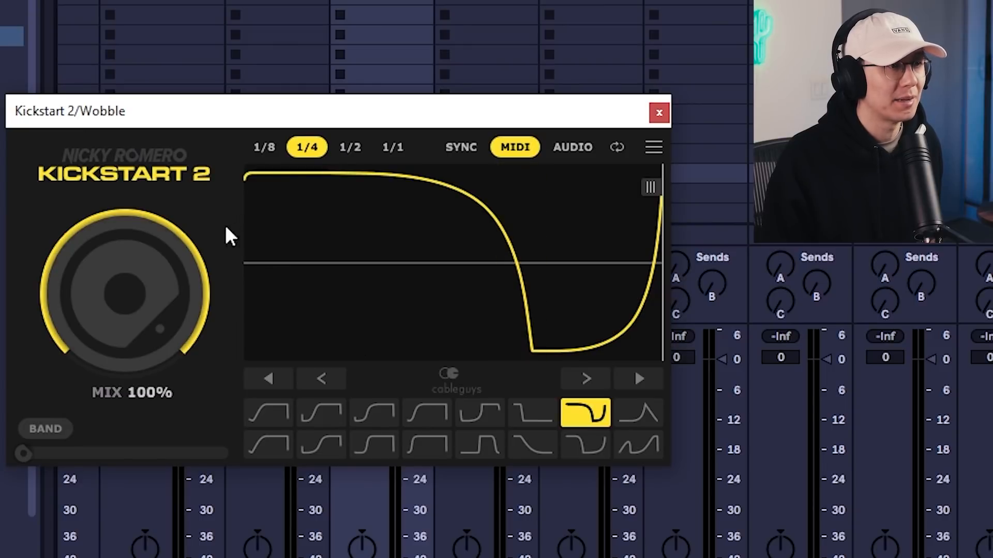
left_click(659, 113)
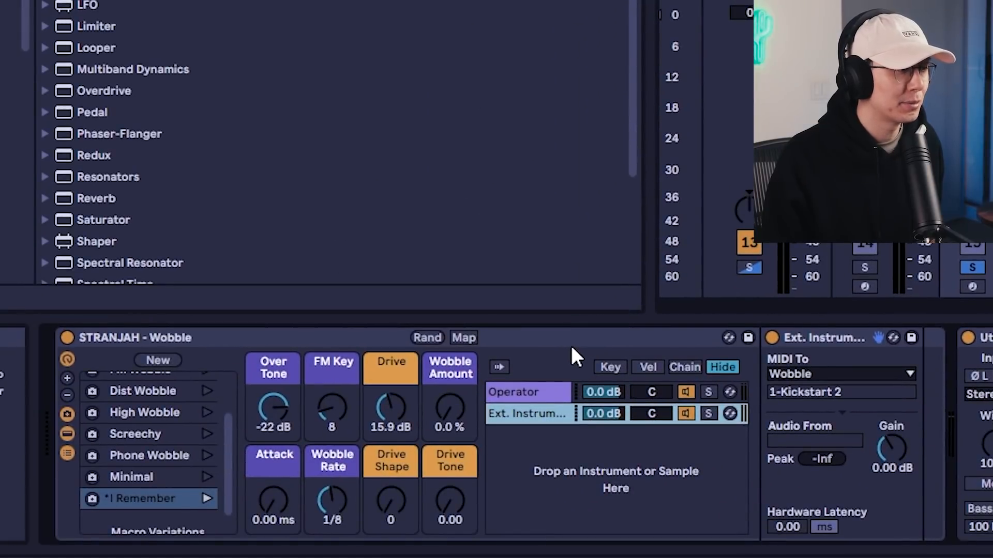
left_click(529, 388)
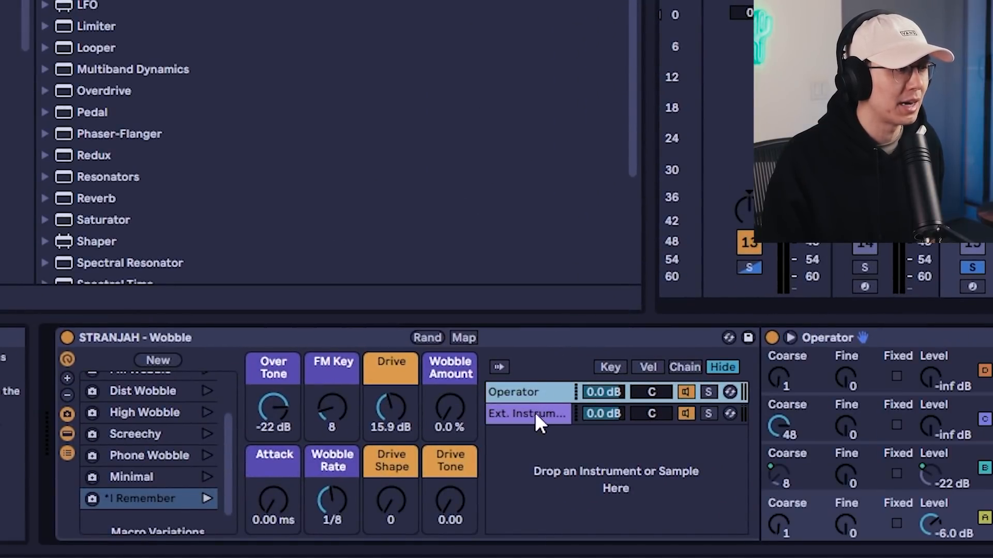
left_click(534, 414)
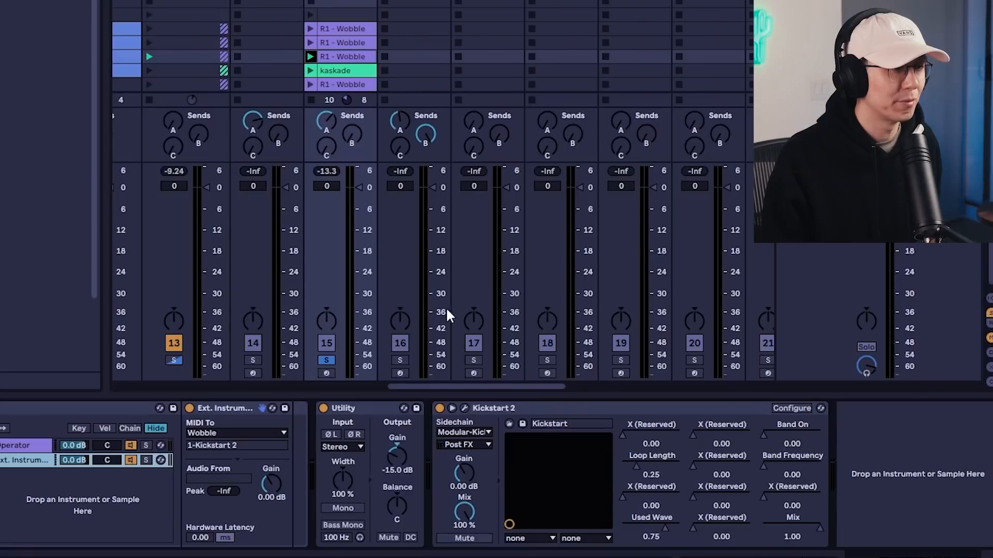
Bypass and re-enable the Kickstart 2 device on the Wobble track to compare playback with and without ducking.
left_click(439, 408)
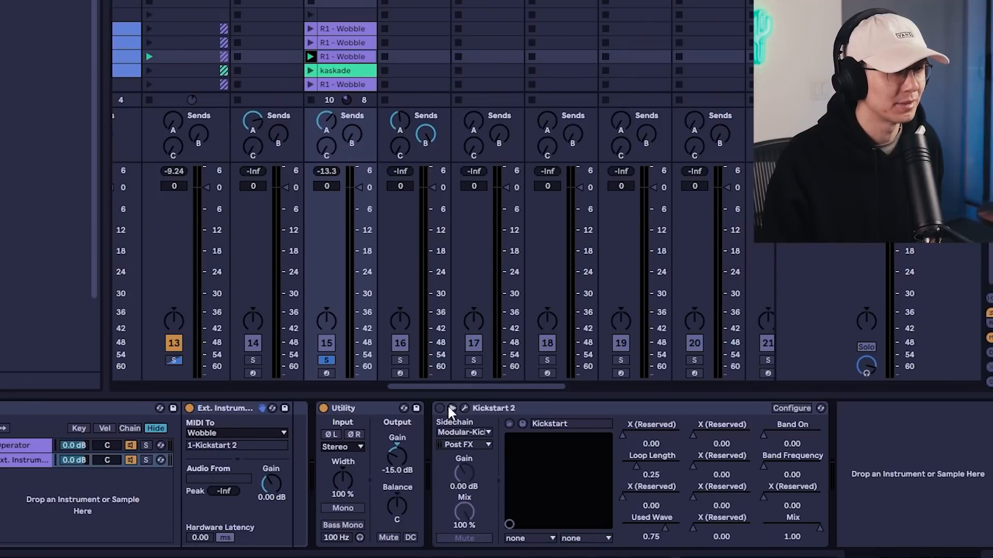
key("space")
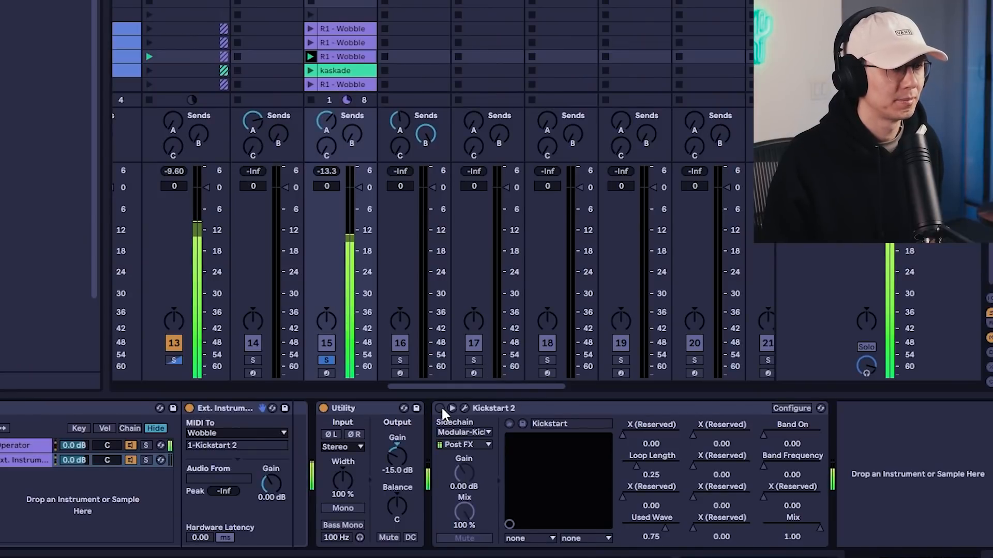
left_click(440, 408)
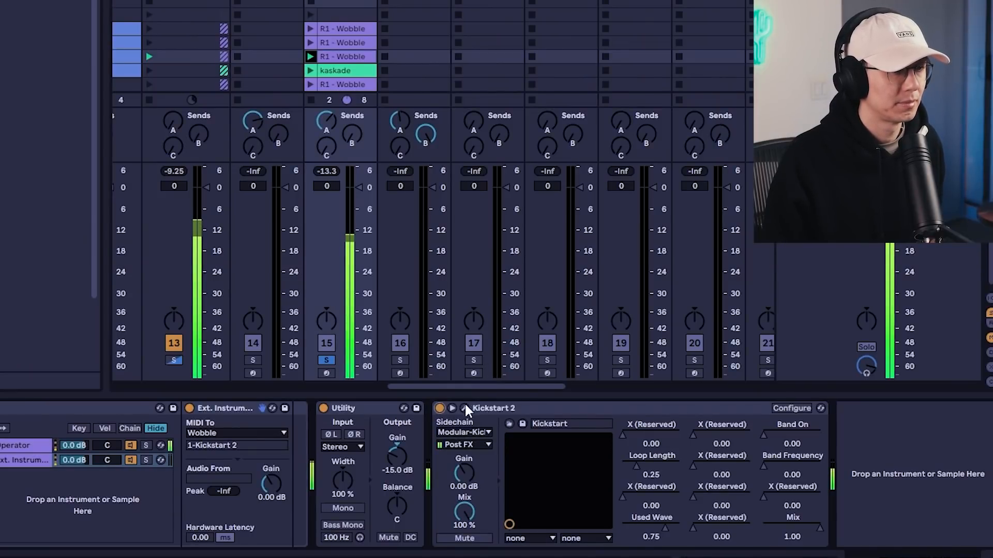
Audition several Kickstart 2 curve presets on the Wobble track, settle on the single sharp-peak curve and close the plugin window.
left_click(464, 408)
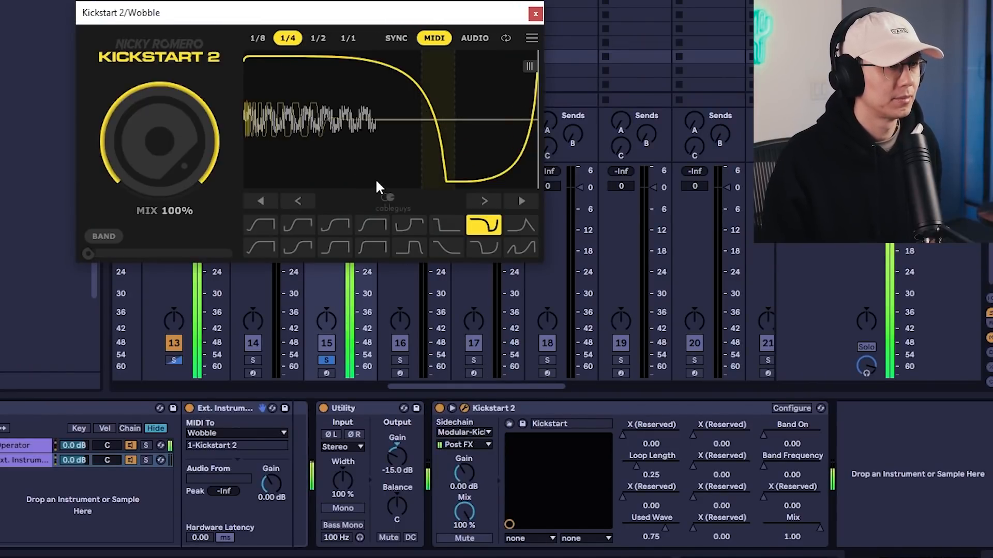
left_click(535, 14)
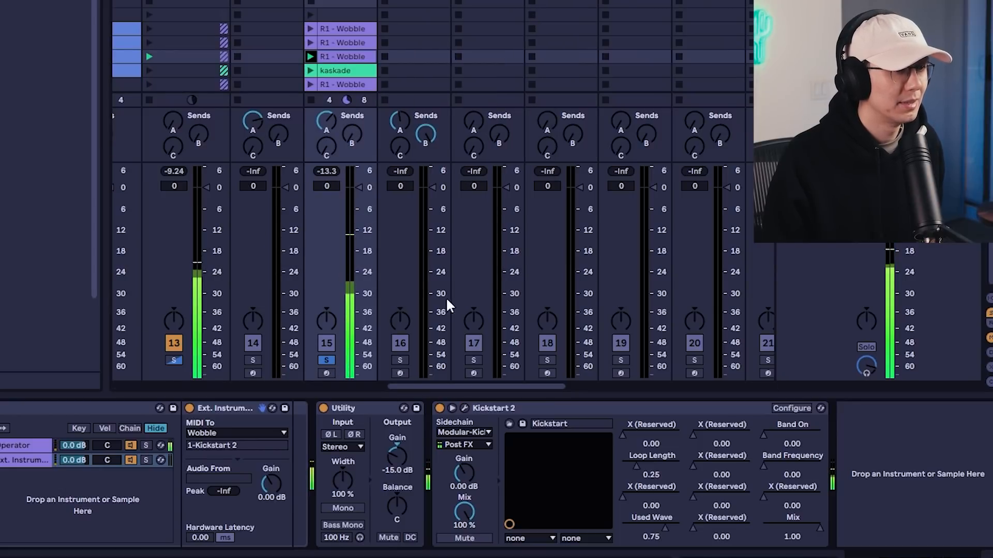
left_click(467, 408)
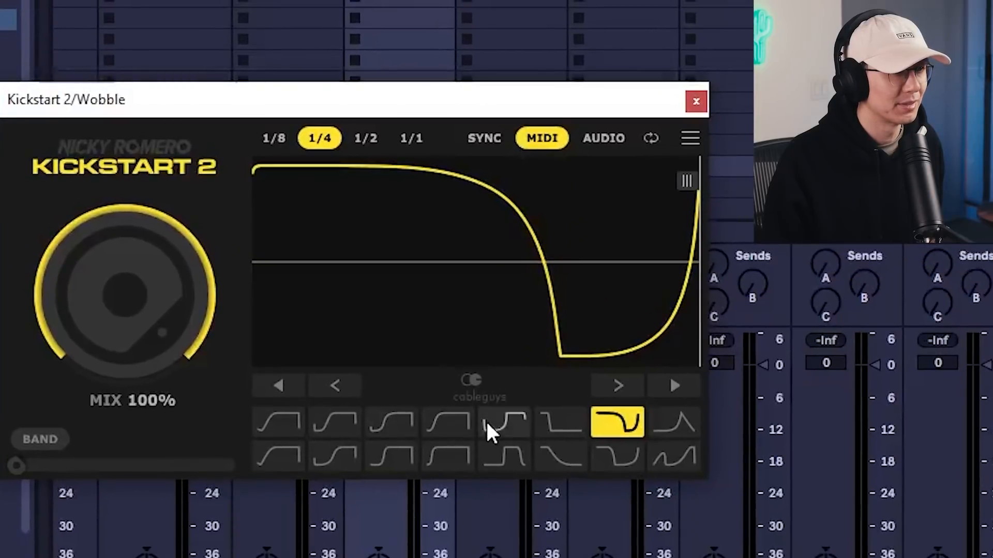
left_click(518, 425)
left_click(565, 423)
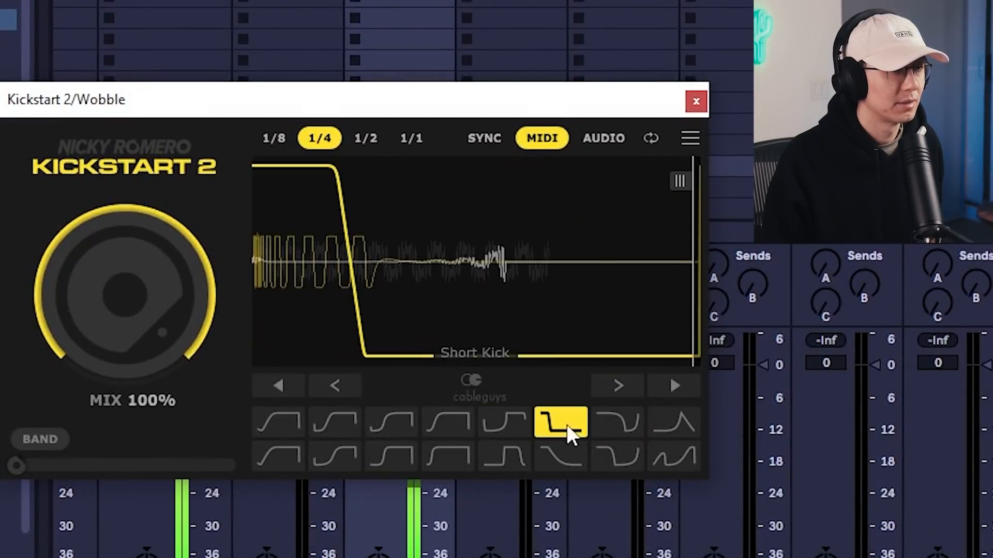
left_click(672, 426)
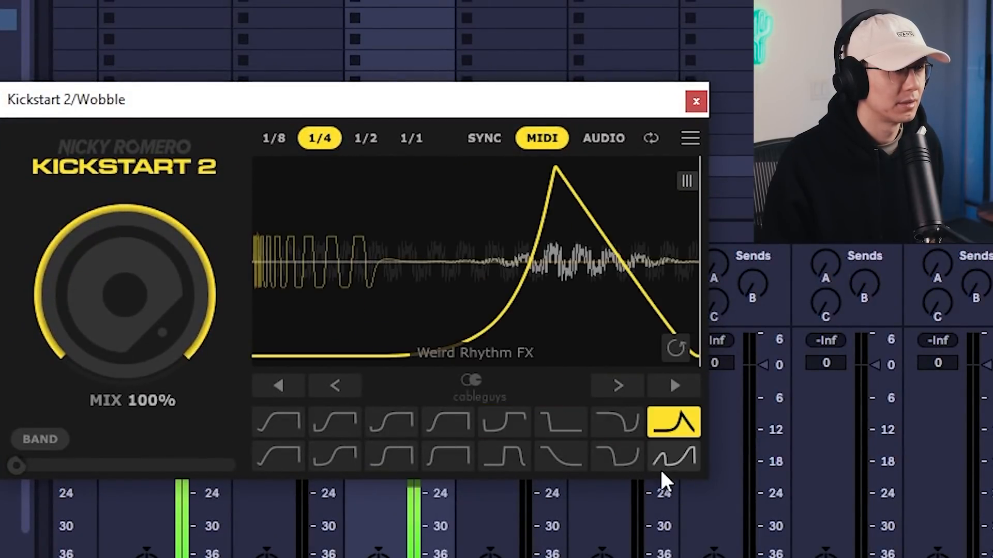
left_click(566, 465)
left_click(506, 458)
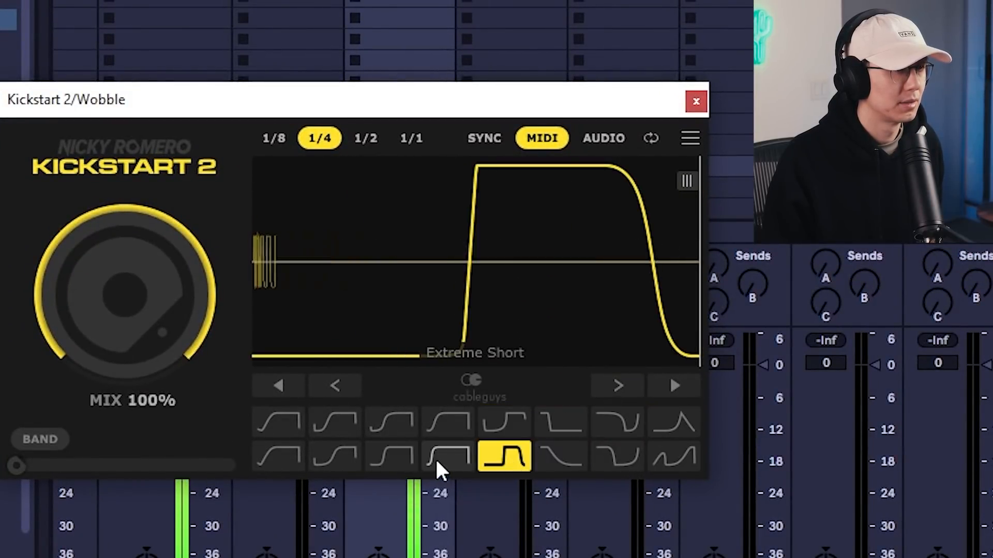
left_click(672, 423)
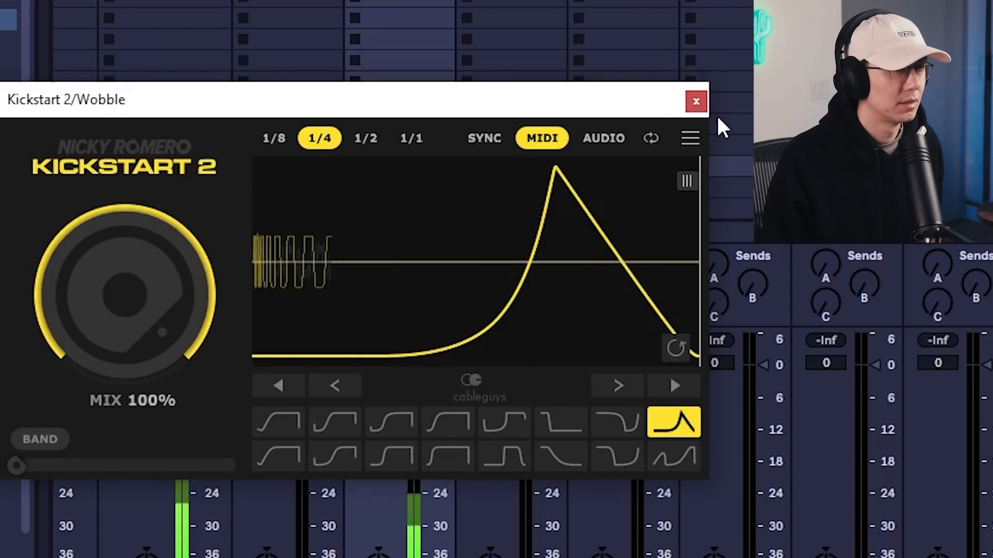
left_click(696, 101)
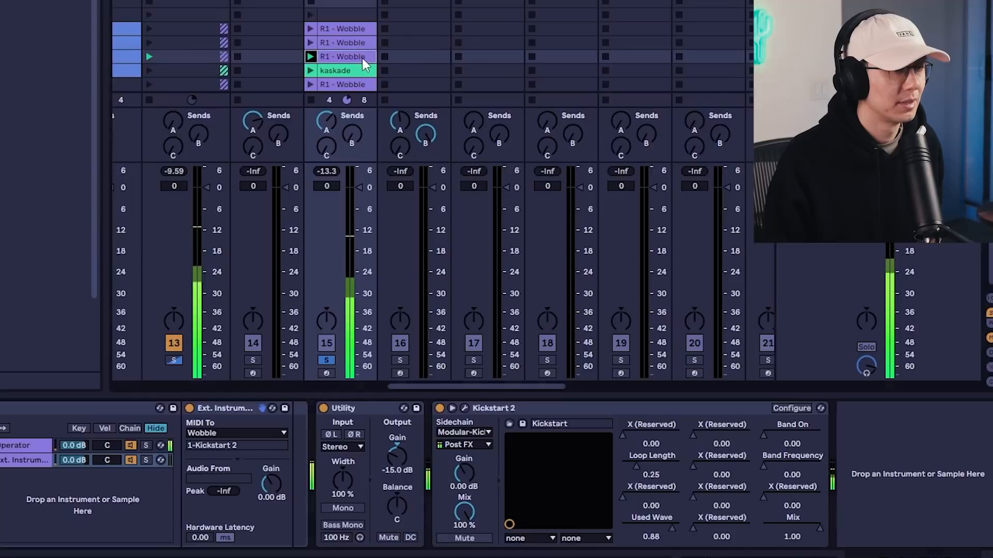
In the playing R1 - Wobble clip, shift the last four F0 notes an eighth note earlier and add an F0 note at the clip's end.
double_click(413, 139)
left_click(394, 389)
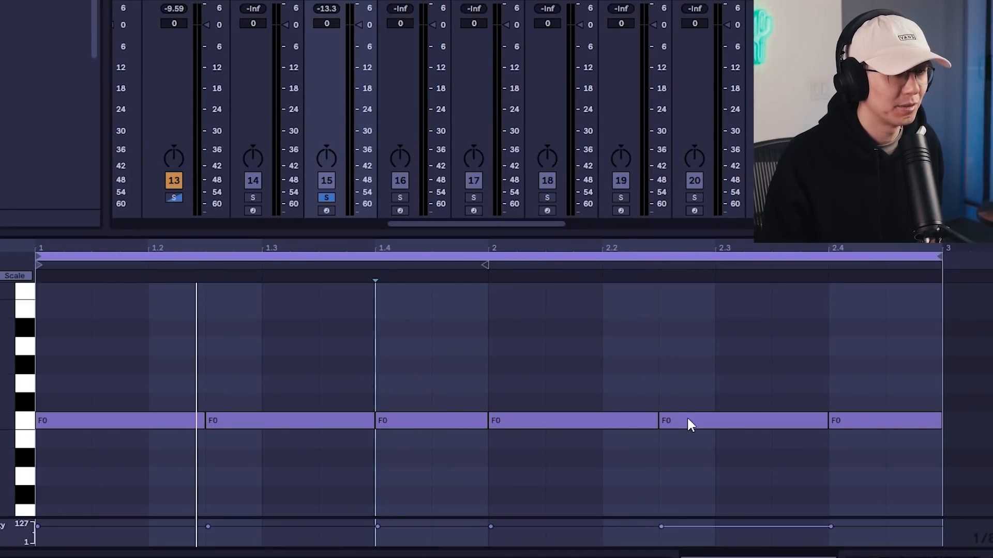
left_click_drag(420, 422, 363, 420)
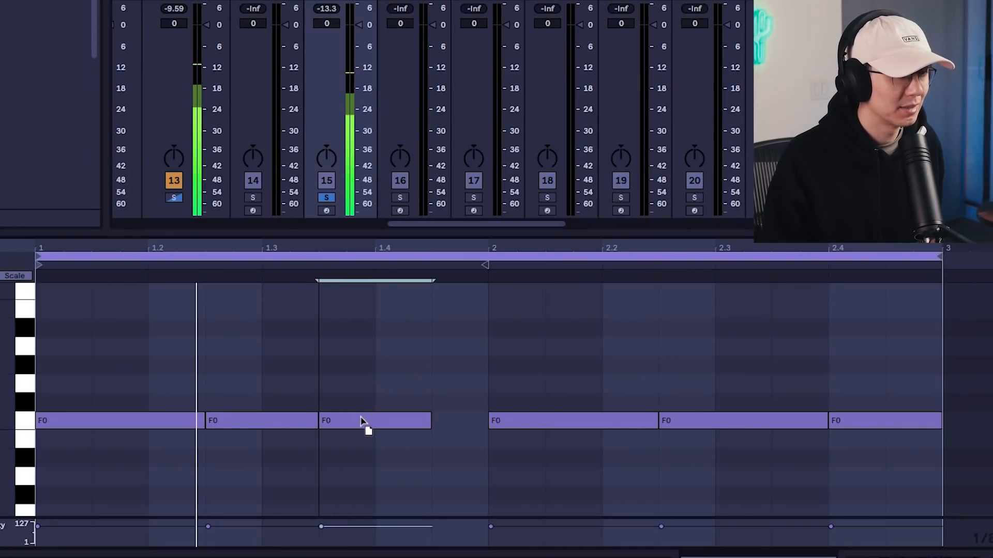
left_click_drag(517, 421, 460, 421)
left_click_drag(821, 421, 764, 421)
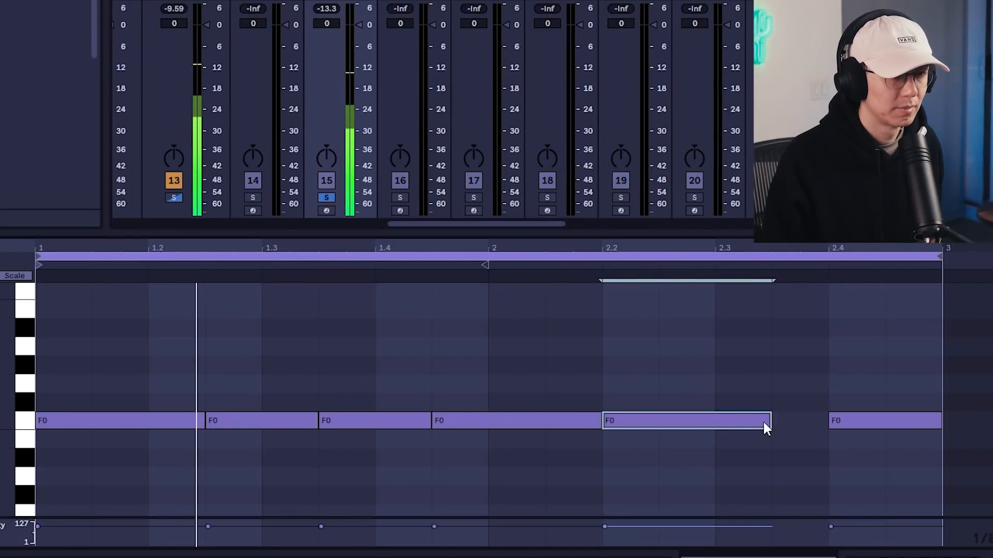
left_click_drag(859, 419, 803, 420)
left_click(927, 419)
double_click(926, 420)
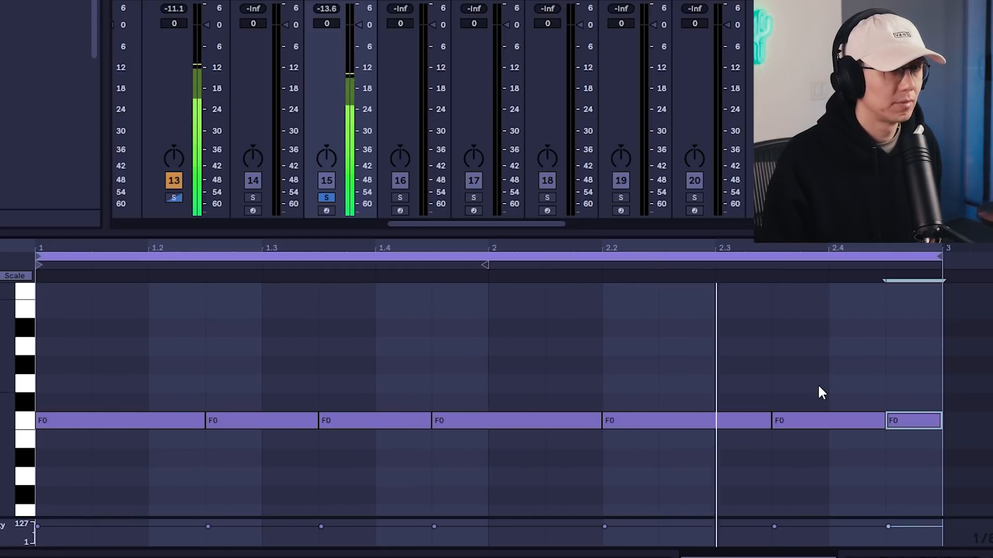
key("shift+Tab")
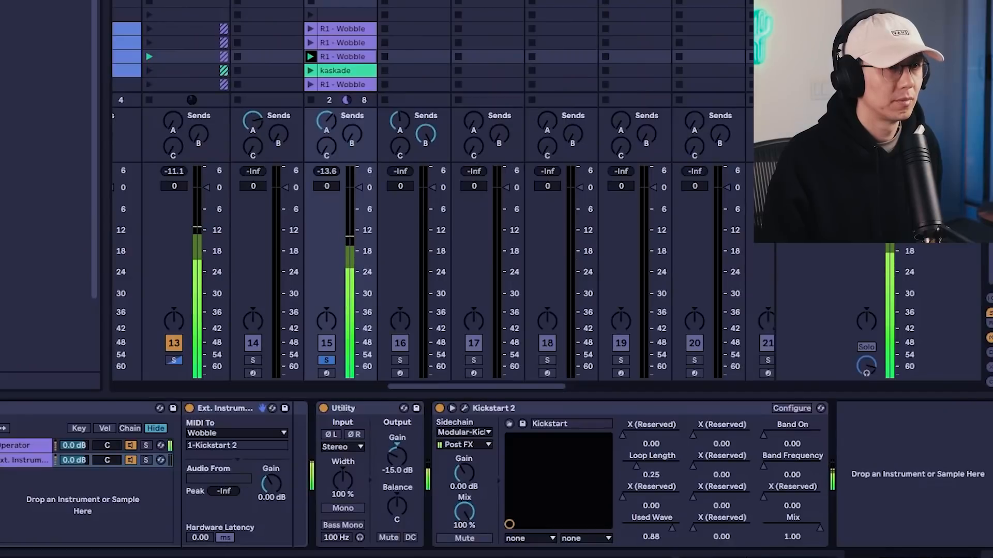
Unsolo the Wobble track and inspect its Kickstart 2 curve with the full mix playing.
left_click(328, 357)
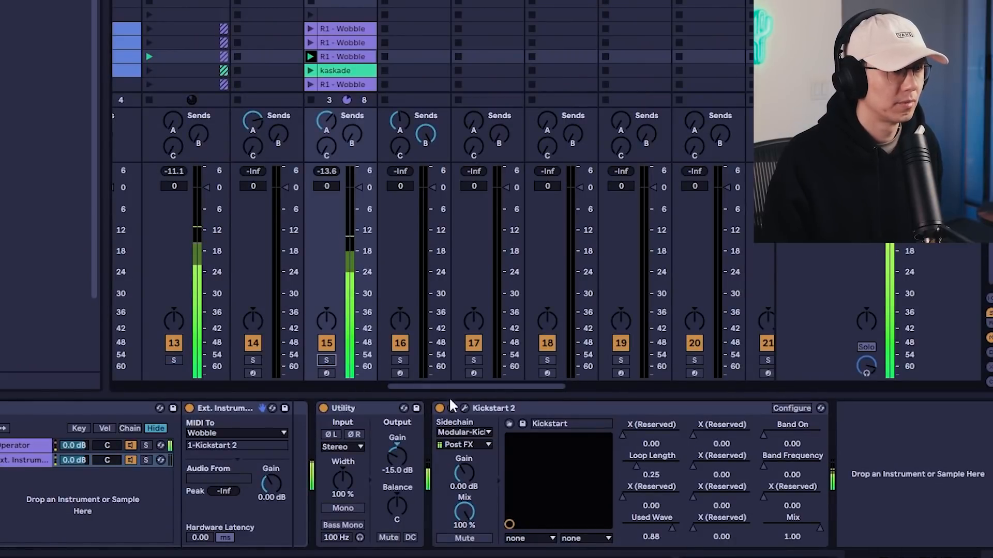
left_click(464, 408)
left_click_drag(387, 17, 440, 142)
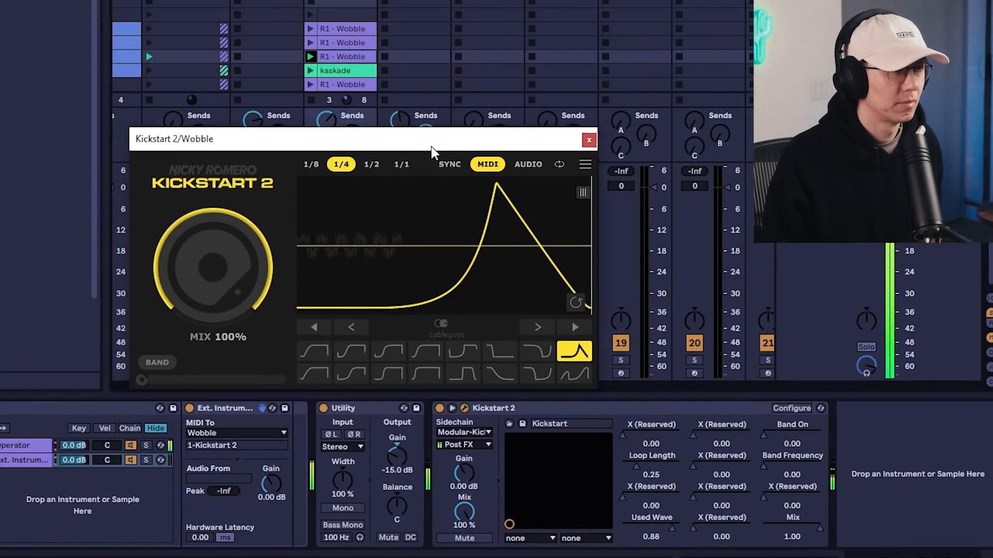
left_click(590, 138)
double_click(350, 60)
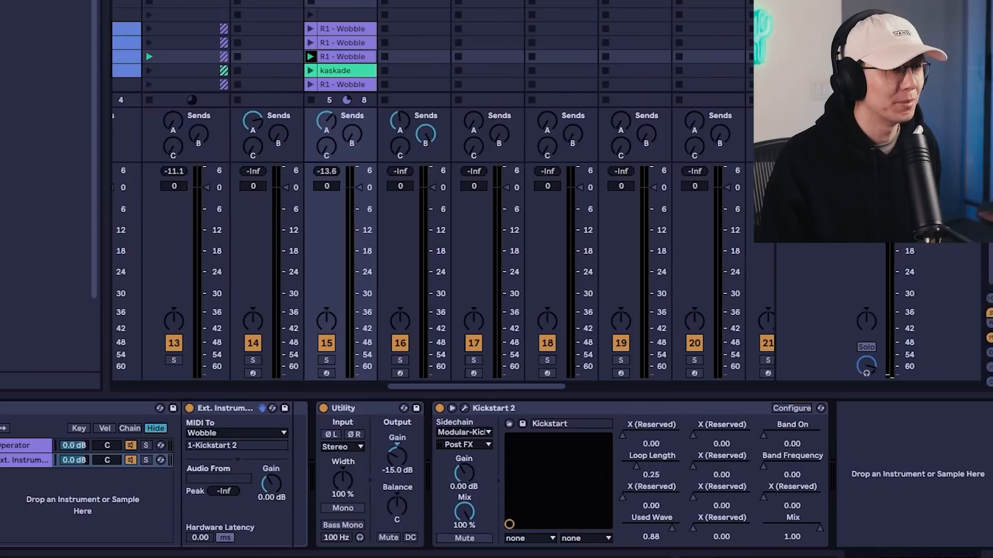
left_click(464, 409)
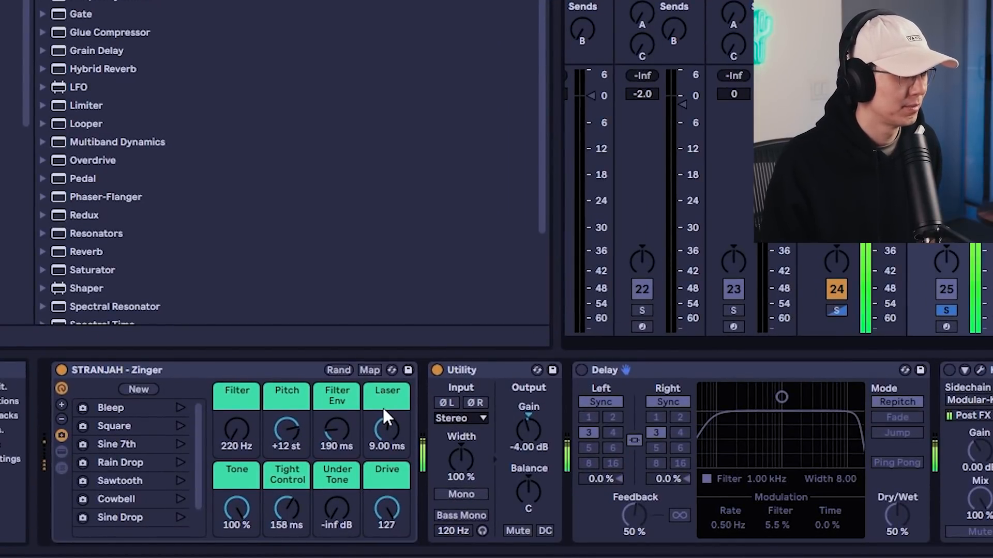
Raise the Under Tone of the STRANJAH - Zinger rack to -7.9 dB and enable the Delay on the Zinger track.
left_click(336, 512)
left_click_drag(337, 512, 337, 499)
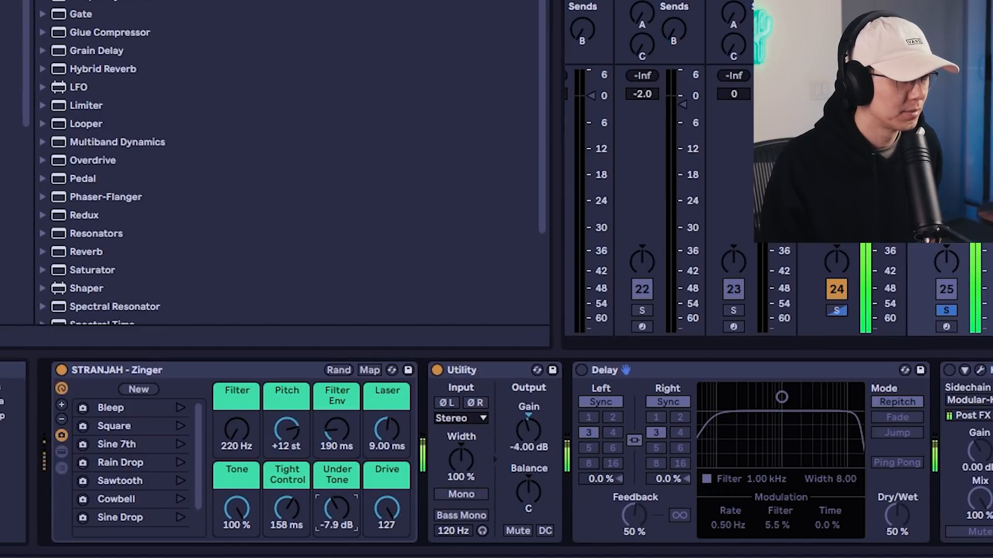
left_click(582, 369)
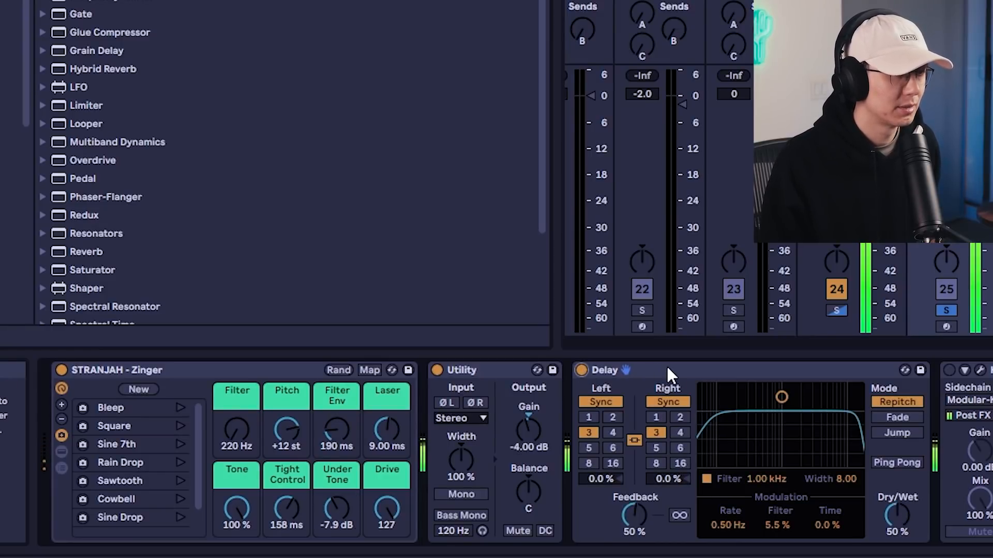
Open Kickstart 2 on the Zinger track and toggle its bypass to compare playback, leaving the device enabled.
left_click(982, 370)
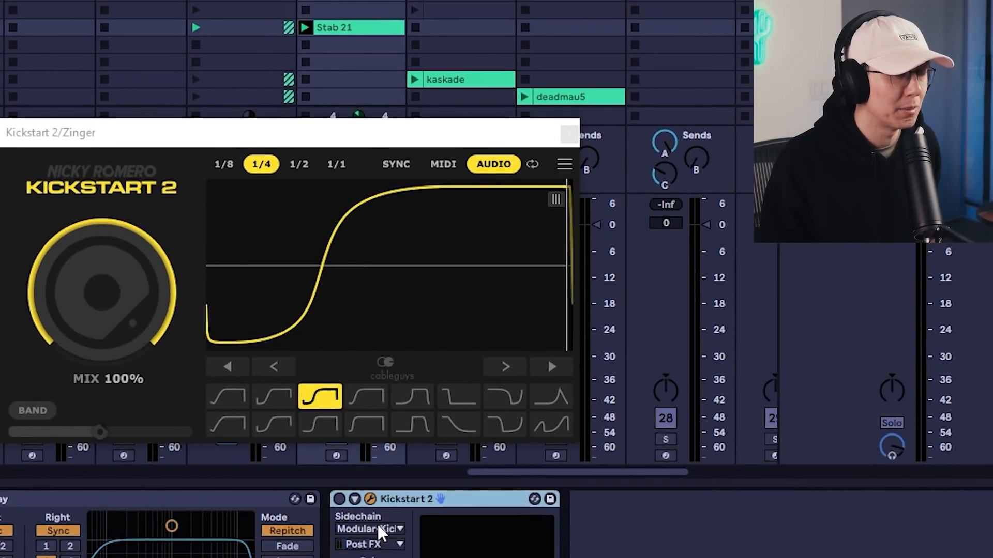
left_click(456, 136)
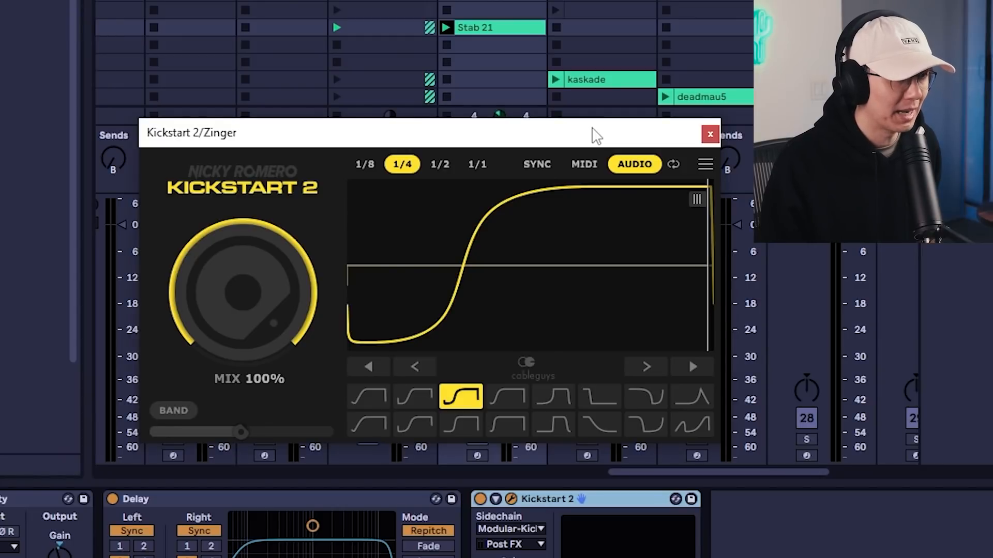
left_click(481, 499)
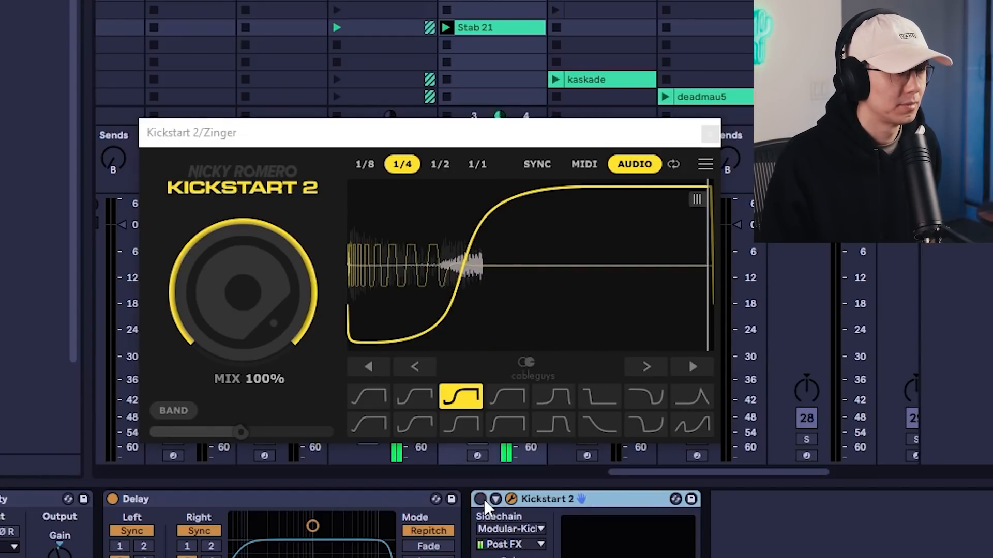
left_click(481, 500)
Audition Kickstart 2's late-opening, reversed and peaked curves on the Zinger track and settle on the steep-sided short plateau curve.
left_click(559, 397)
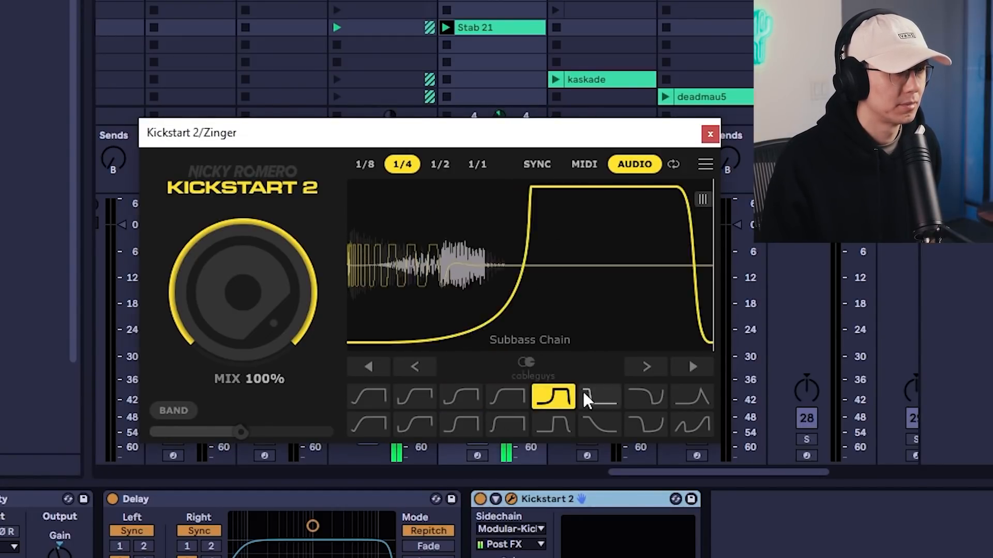
left_click(597, 398)
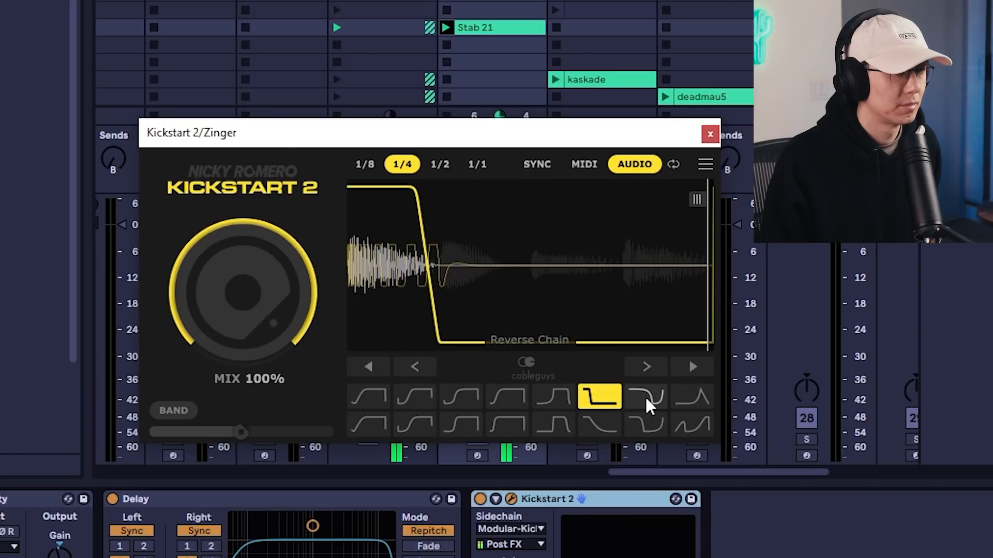
left_click(649, 399)
left_click(693, 401)
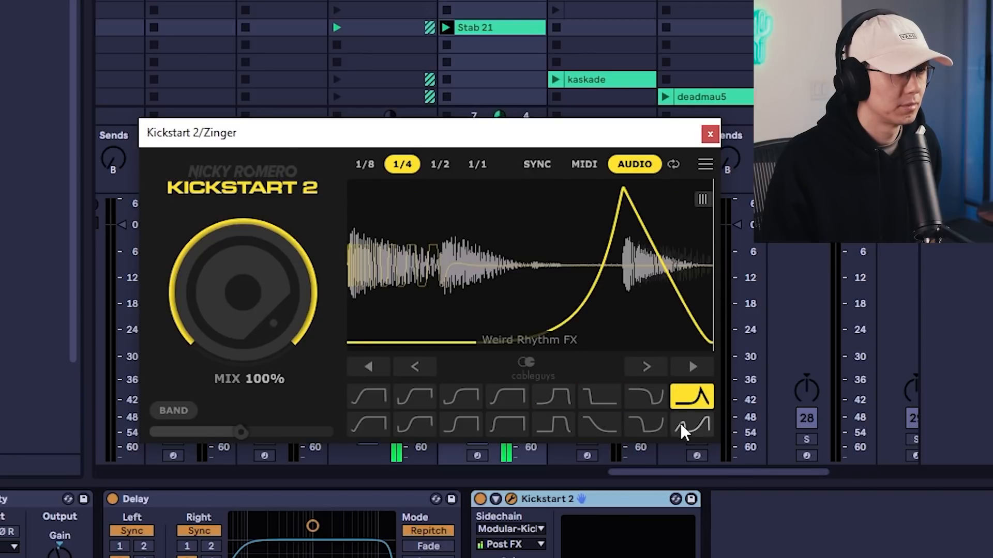
left_click(645, 427)
left_click(551, 429)
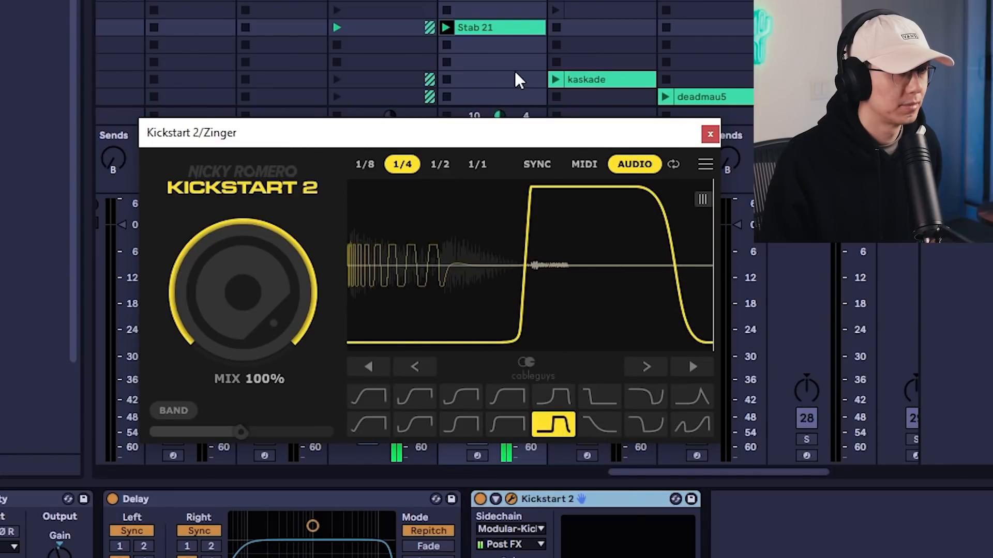
Try Kickstart 2's mix at 70% during Zinger playback, restore it to 100% and raise track 25's send C.
left_click_drag(516, 133, 445, 0)
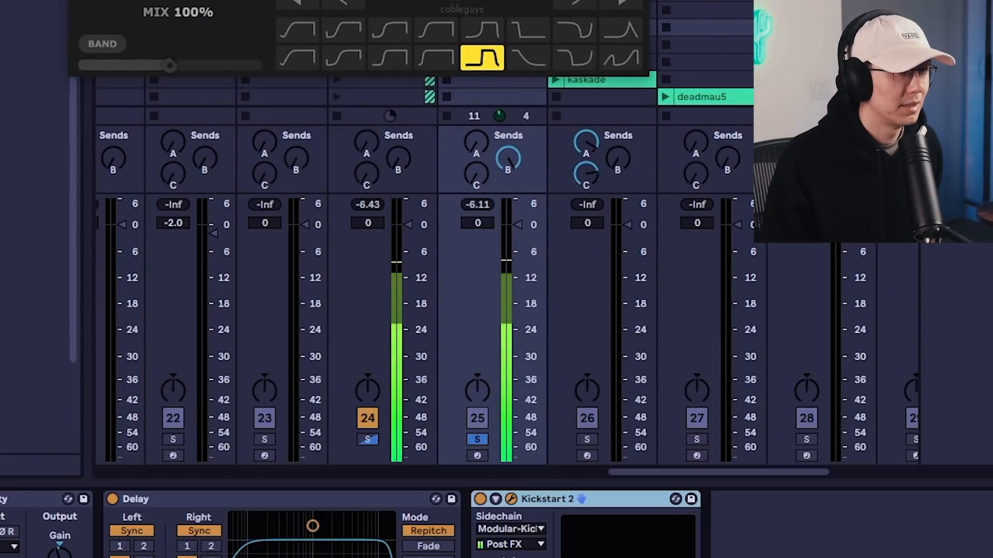
key("space")
left_click_drag(476, 179, 477, 176)
left_click_drag(465, 0, 519, 0)
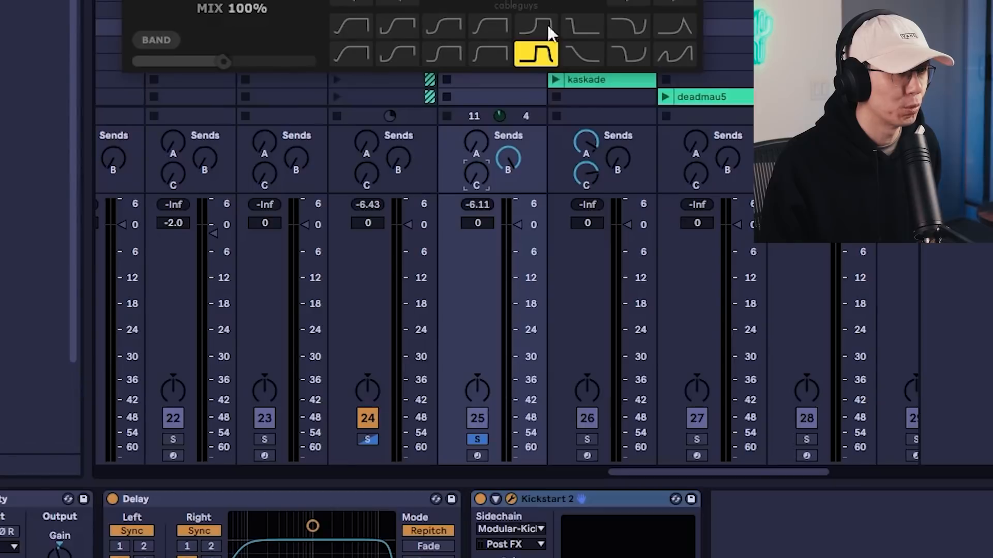
key("space")
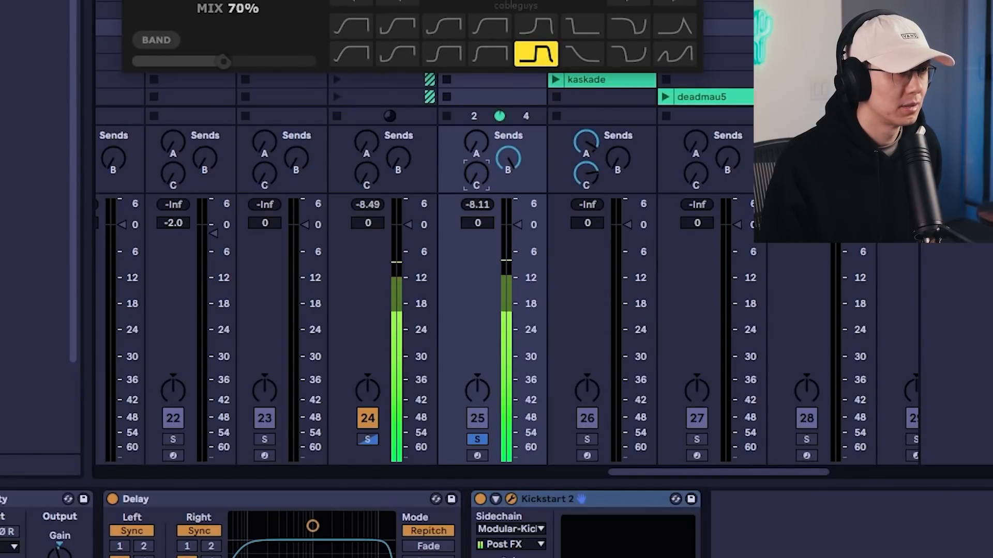
left_click_drag(224, 4, 223, 0)
left_click_drag(479, 175, 480, 109)
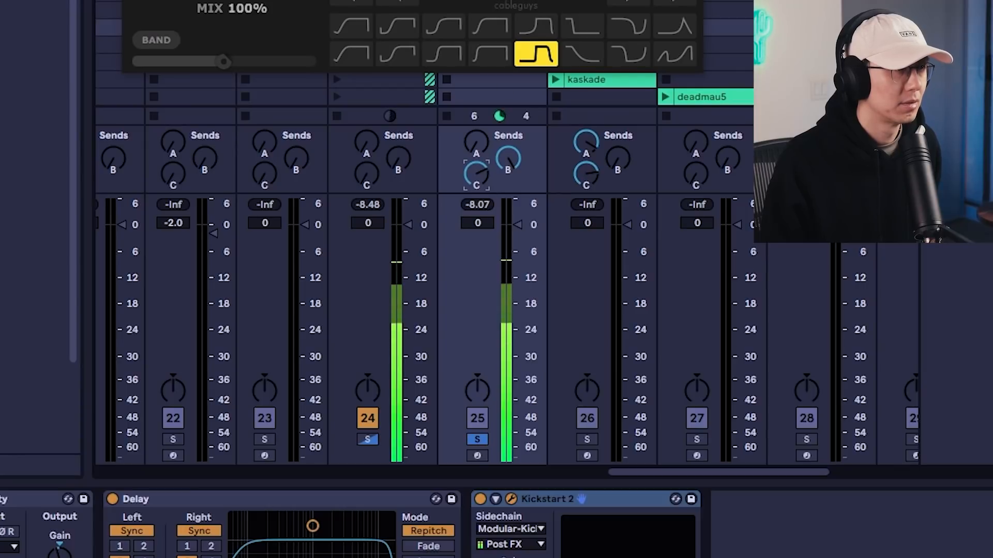
Unsolo the Zinger track and switch its Kickstart 2 to the plateau curve with a gradual curved rise.
left_click_drag(414, 0, 415, 10)
key("space")
left_click(482, 442)
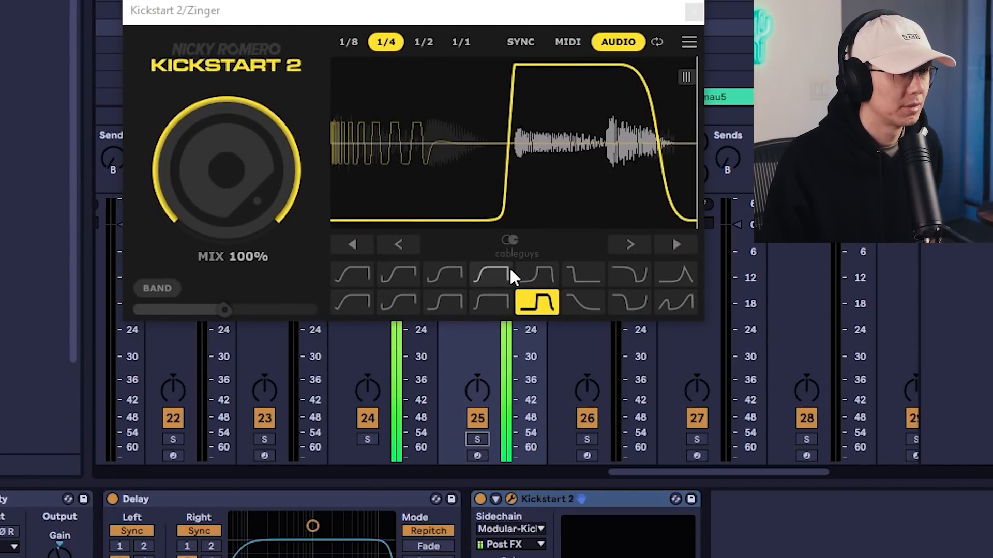
left_click_drag(518, 20, 522, 0)
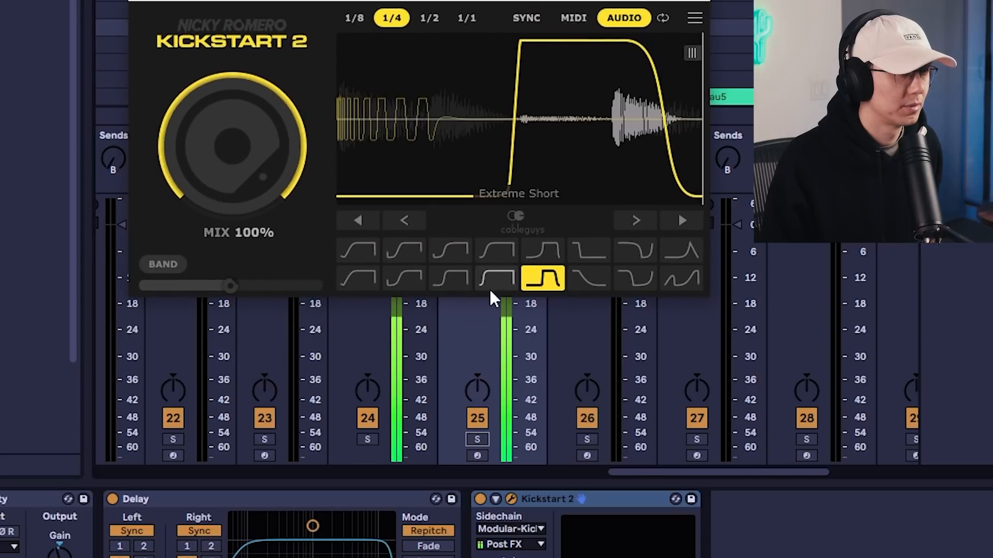
left_click(554, 252)
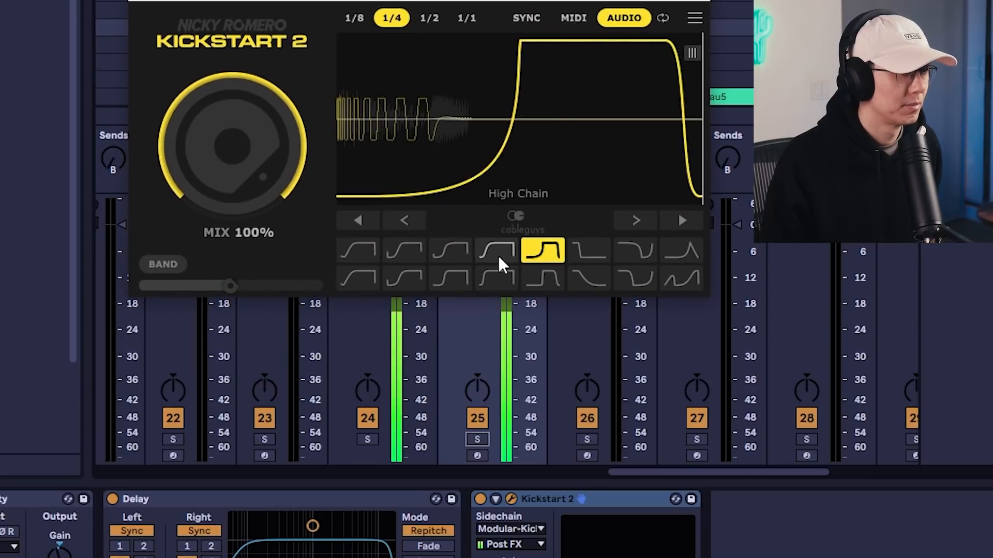
Move the Kickstart 2 window clear of track 25's sends and raise its send A.
left_click_drag(540, 0, 196, 0)
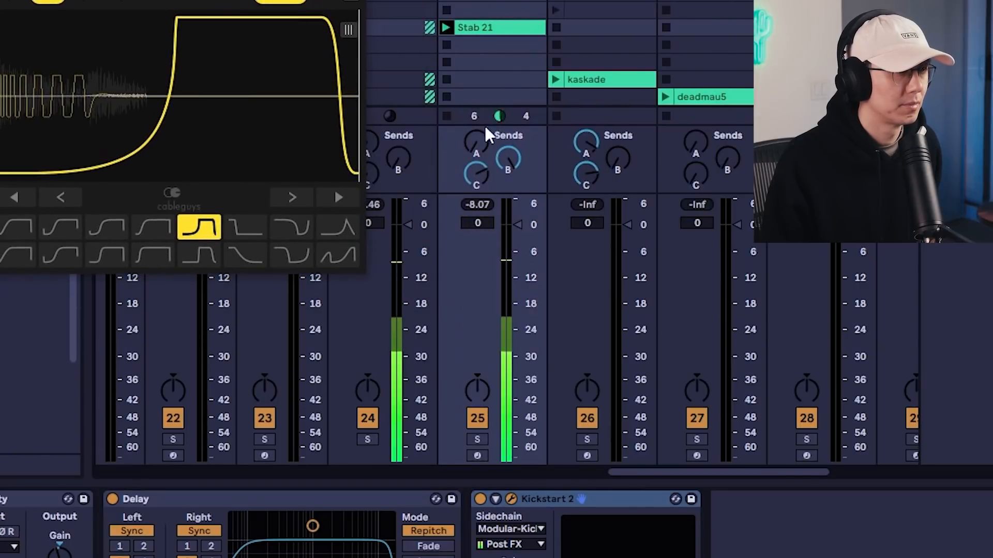
left_click_drag(476, 146, 476, 93)
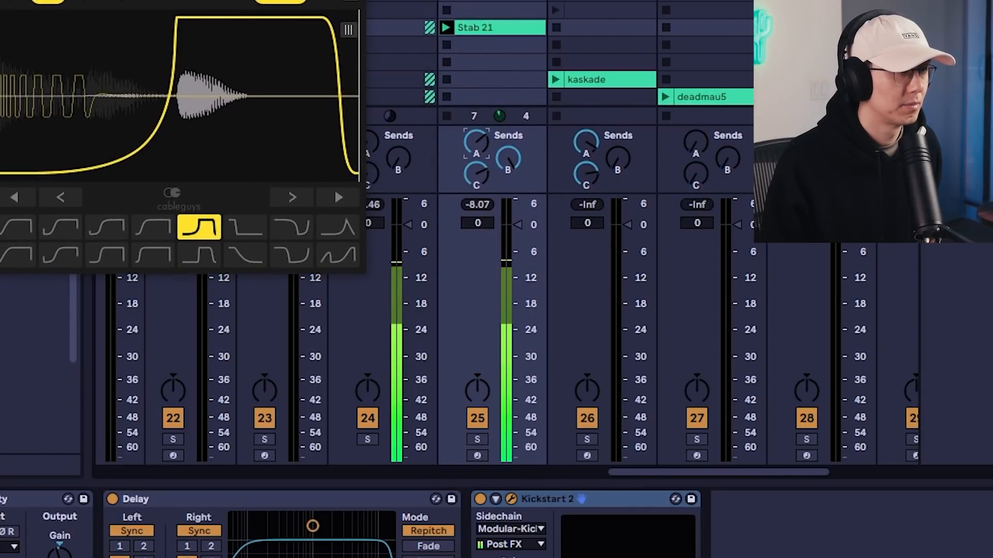
Switch the Zinger track's Kickstart 2 to the smooth S-shaped curve and compare playback with the device bypassed and re-enabled.
left_click_drag(334, 187, 602, 281)
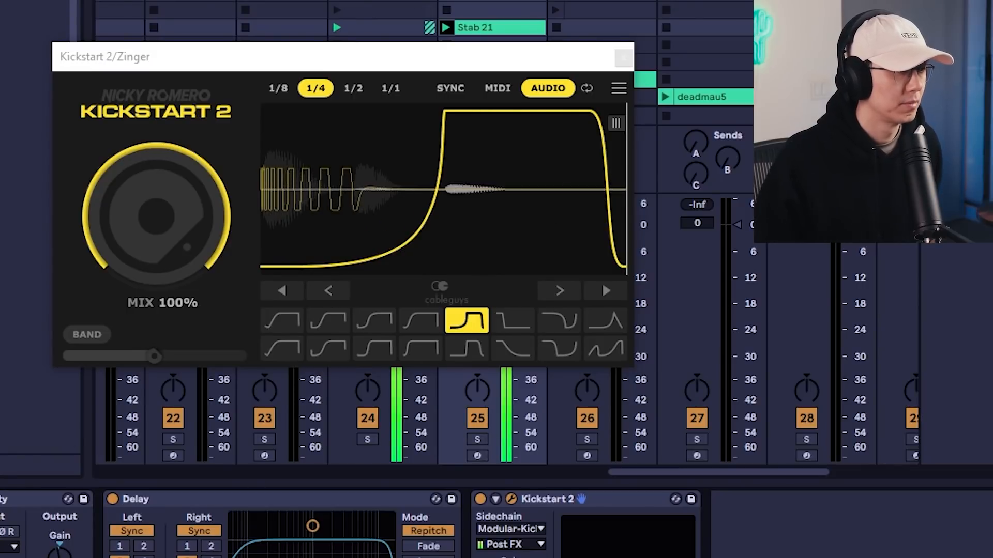
left_click(328, 320)
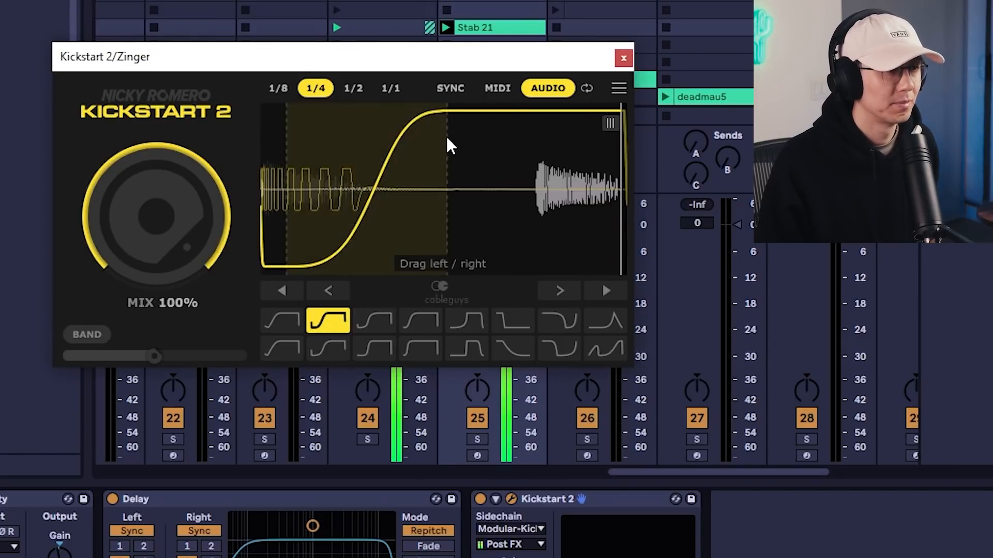
left_click(480, 499)
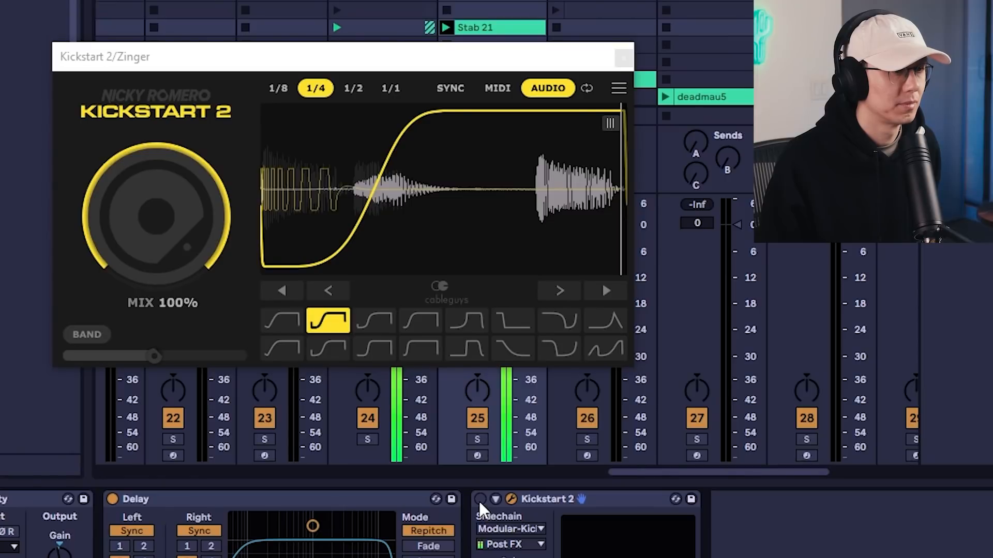
left_click(479, 500)
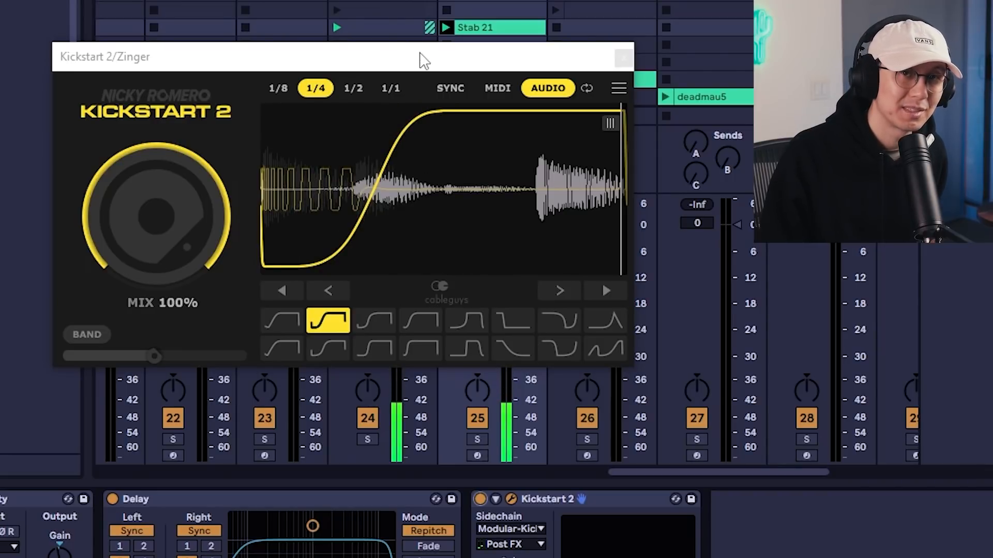
key("space")
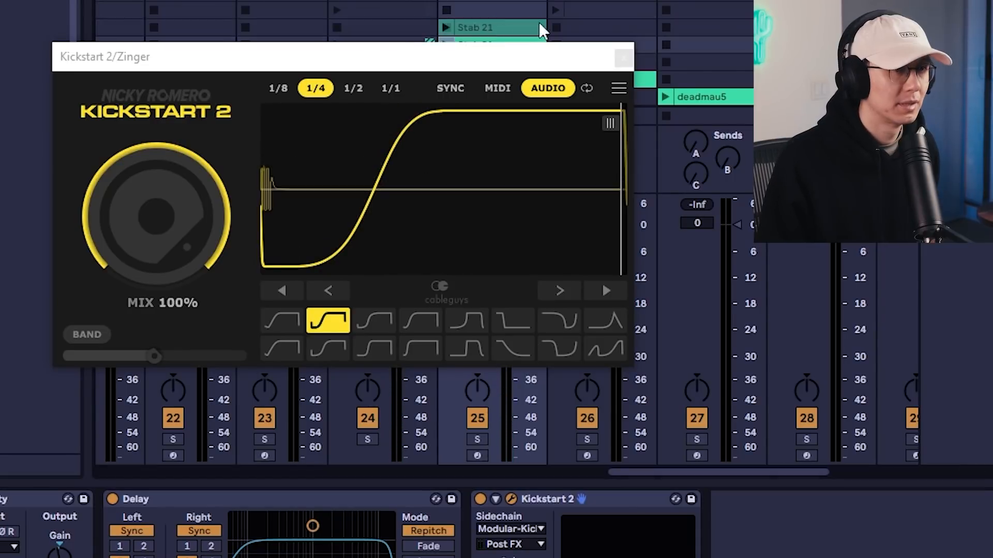
Reduce the Zinger track's Kickstart 2 mix to 82% during playback and shift its curve's rise slightly earlier.
left_click(957, 331)
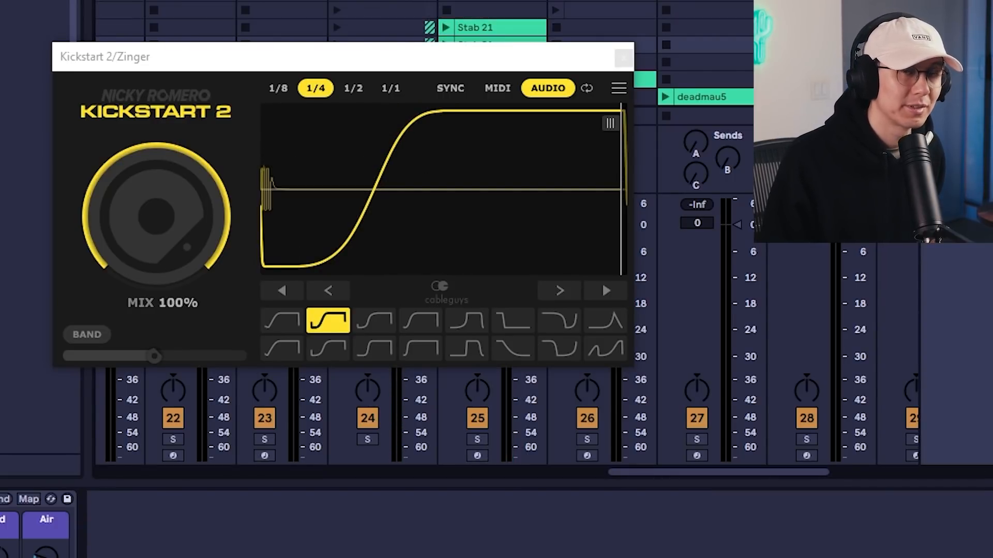
key("space")
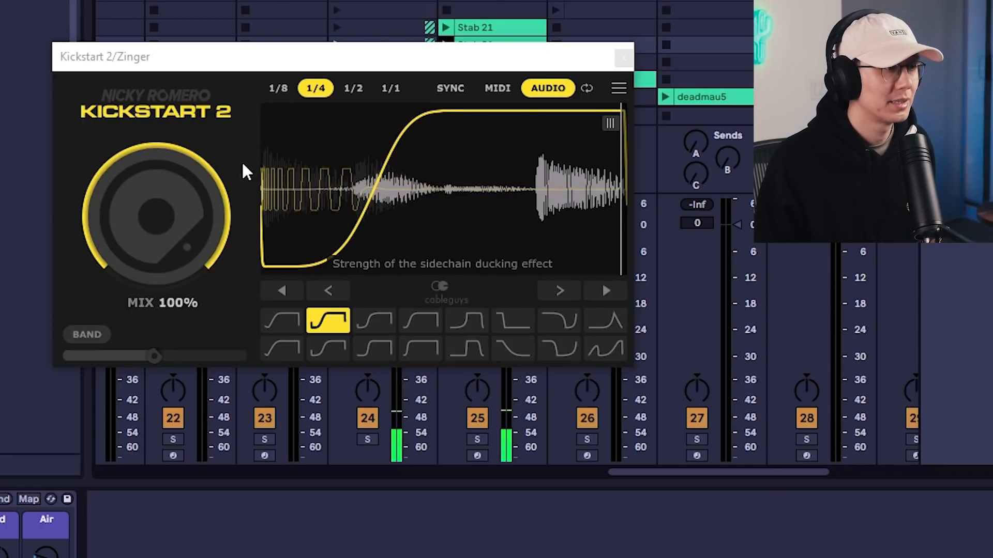
left_click(163, 224)
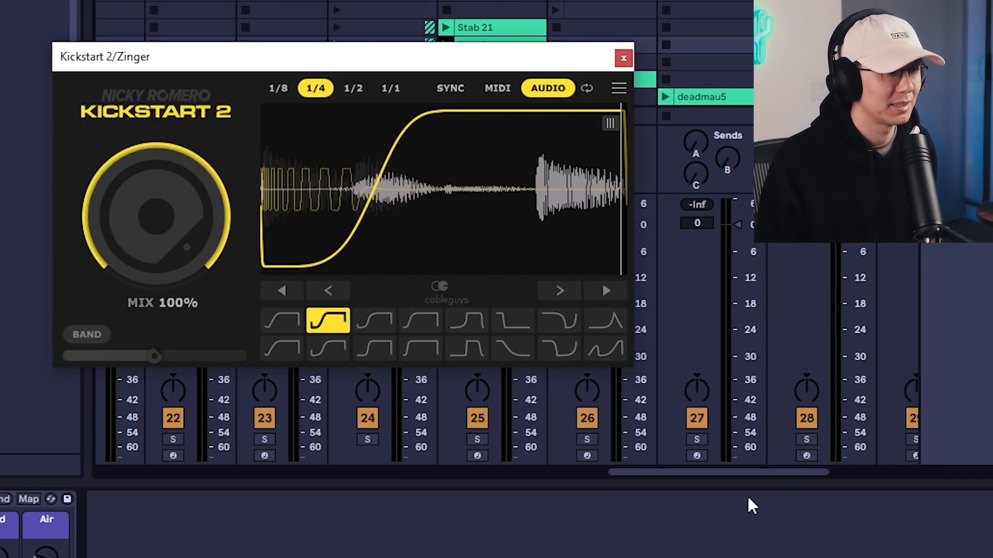
left_click_drag(698, 472, 670, 473)
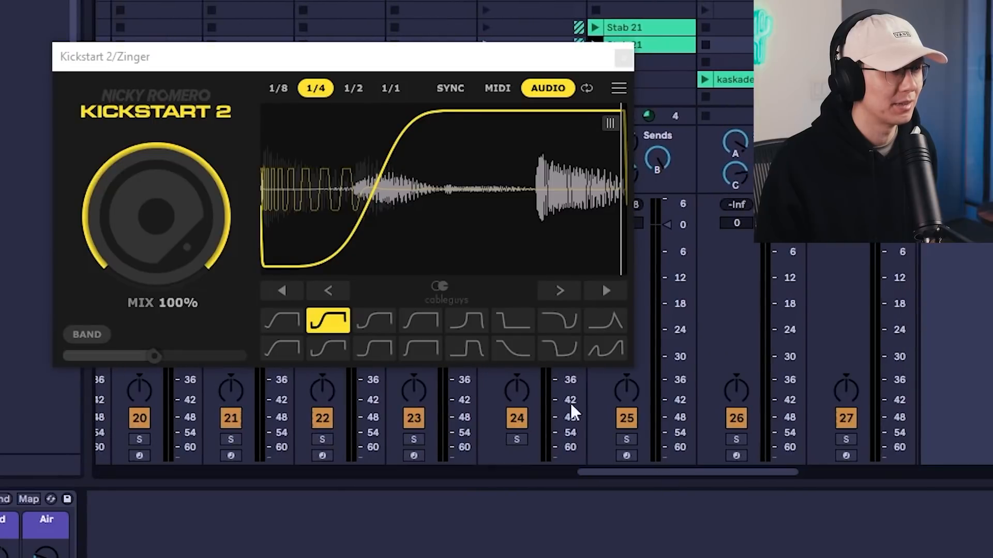
left_click_drag(234, 202, 234, 226)
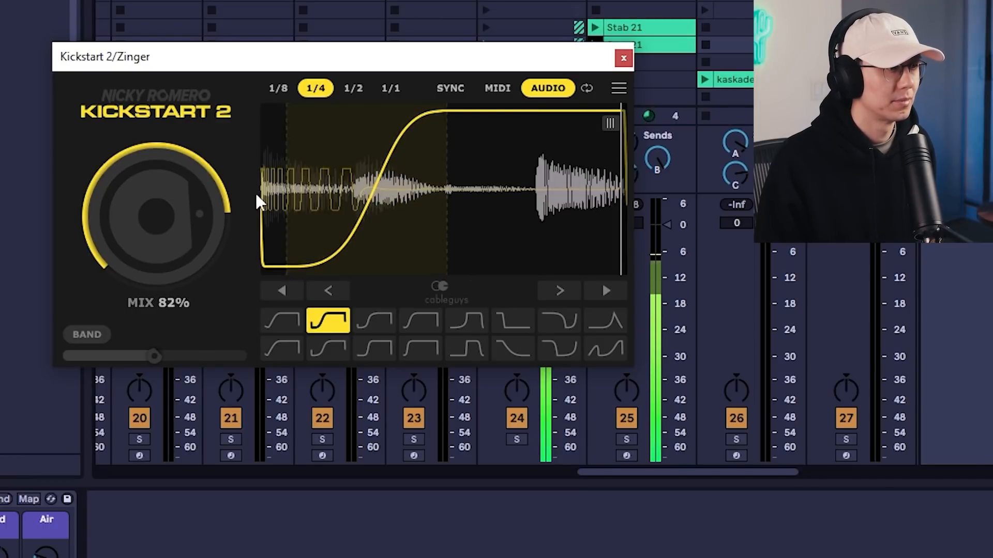
mouse_move(373, 185)
left_mouse_down()
mouse_move(361, 185)
mouse_move(392, 185)
mouse_move(358, 185)
mouse_move(368, 183)
left_mouse_up()
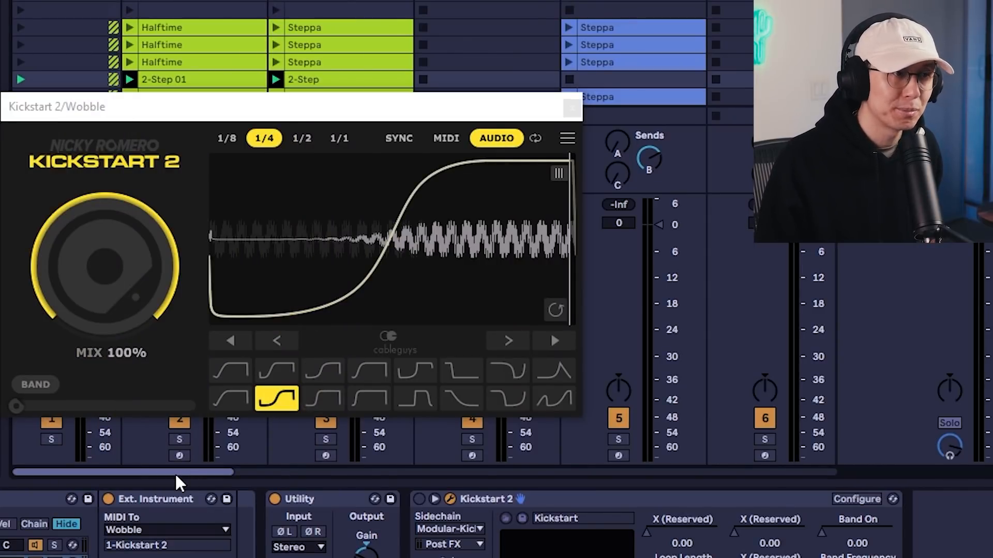
Launch the kaskade clip on the Wobble bass track 15 and enable its Kickstart 2.
left_click_drag(175, 473, 514, 472)
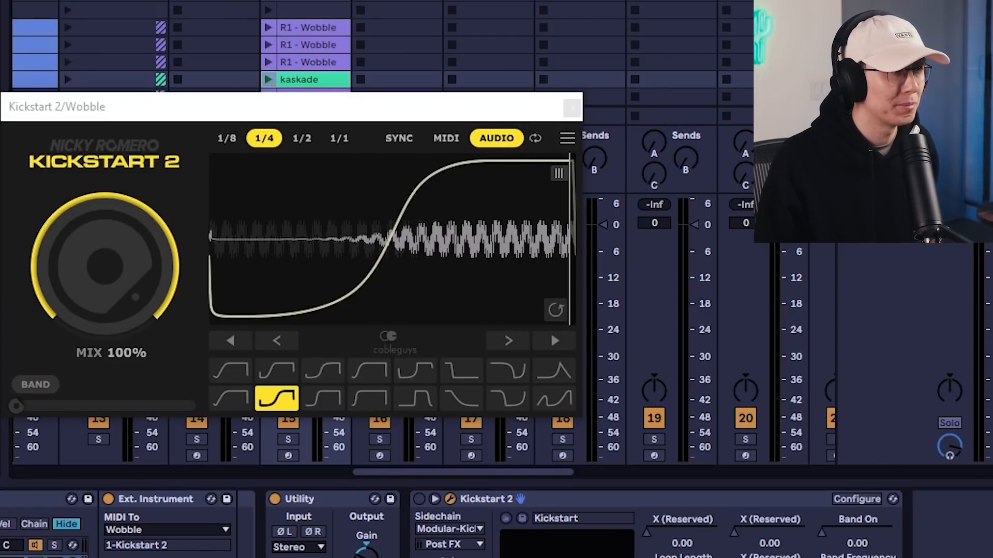
left_click(270, 79)
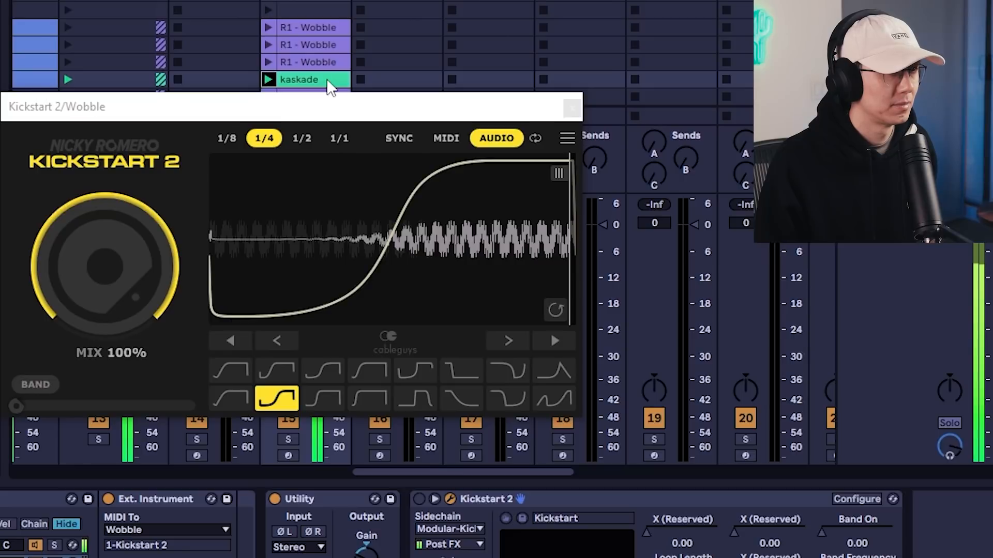
left_click(419, 500)
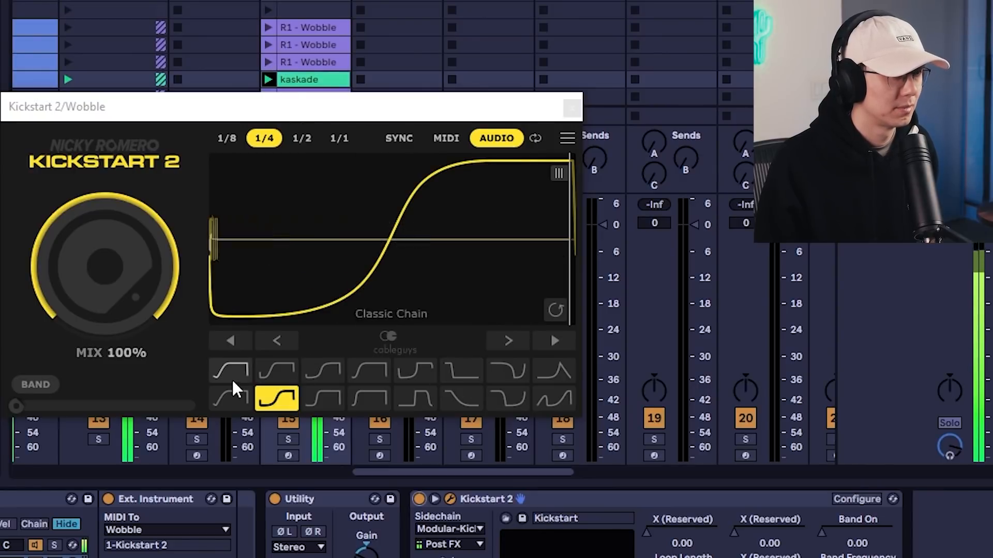
Audition Kickstart 2's S-shaped, short-kick and reversed curves on the Wobble track and settle on the early-rising S-shaped curve.
left_click(277, 370)
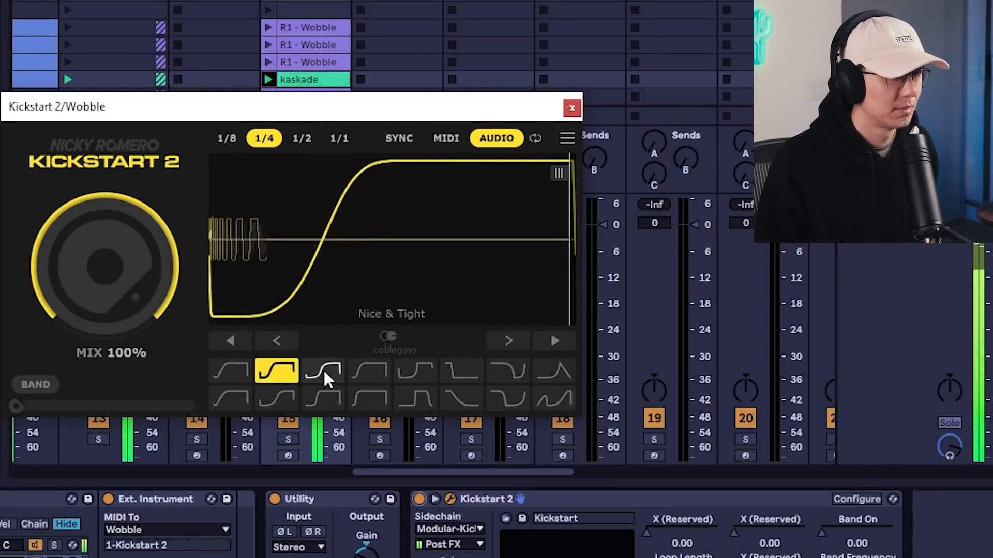
left_click(323, 369)
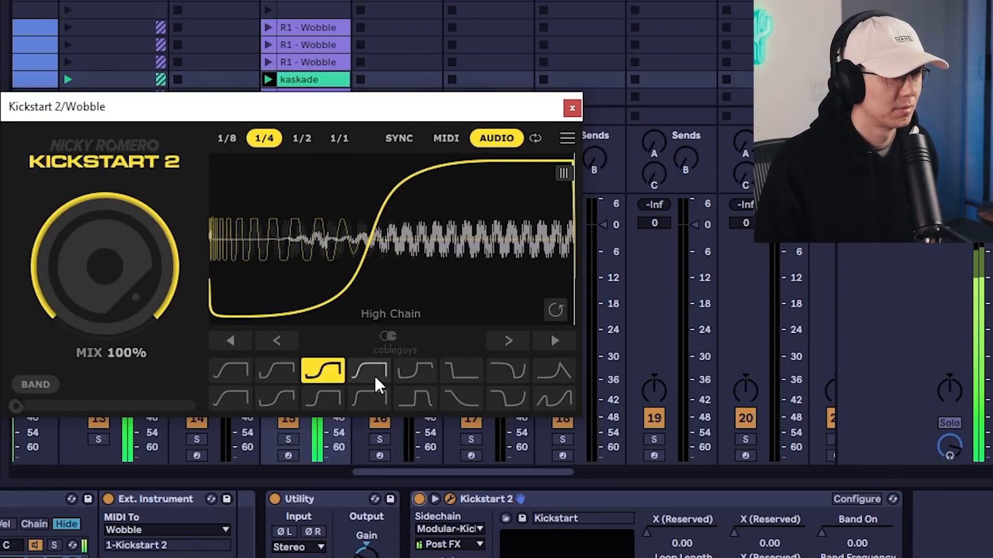
left_click(411, 375)
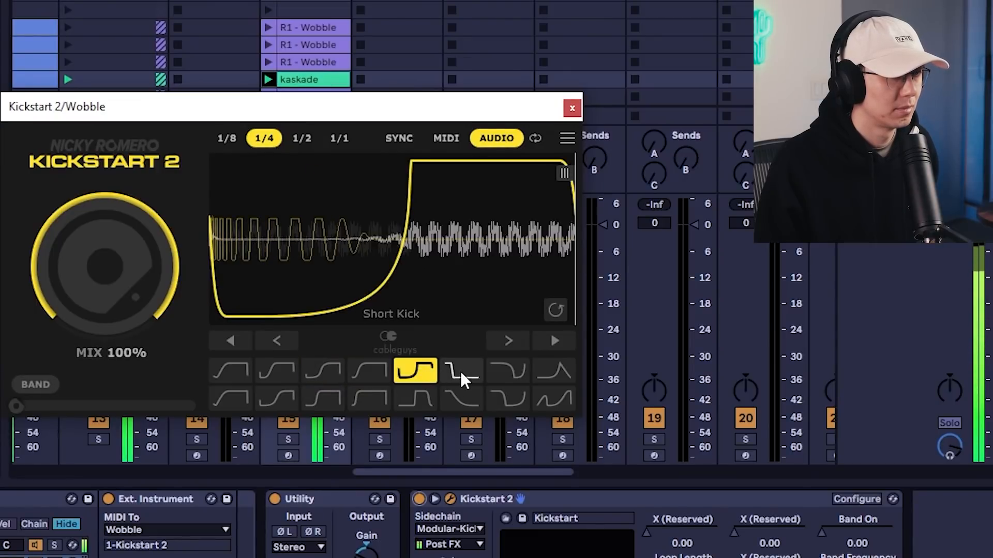
left_click(460, 370)
left_click(502, 368)
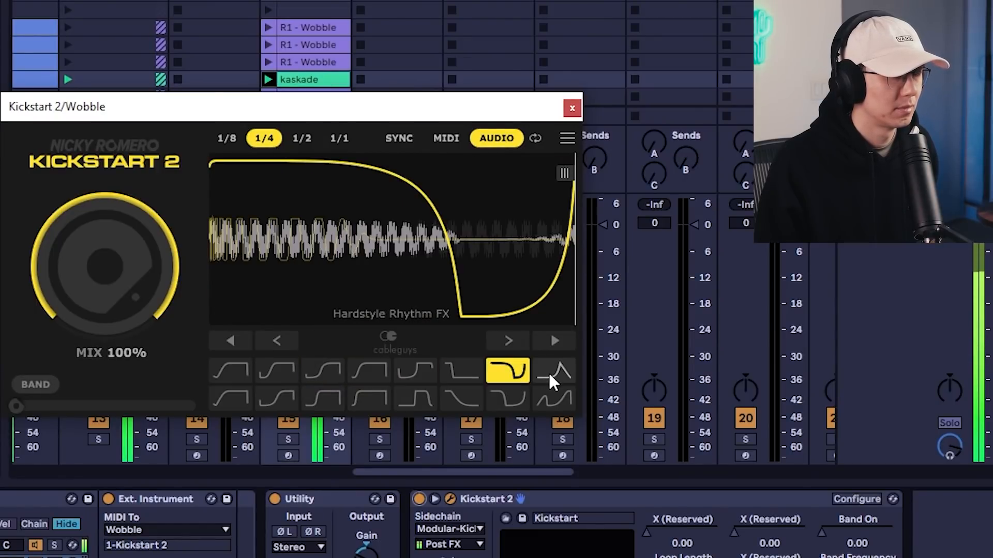
left_click(276, 370)
Fine-tune the rise of the Wobble track's Kickstart 2 curve so that the bass comes in later after the kick.
left_click_drag(315, 236, 349, 238)
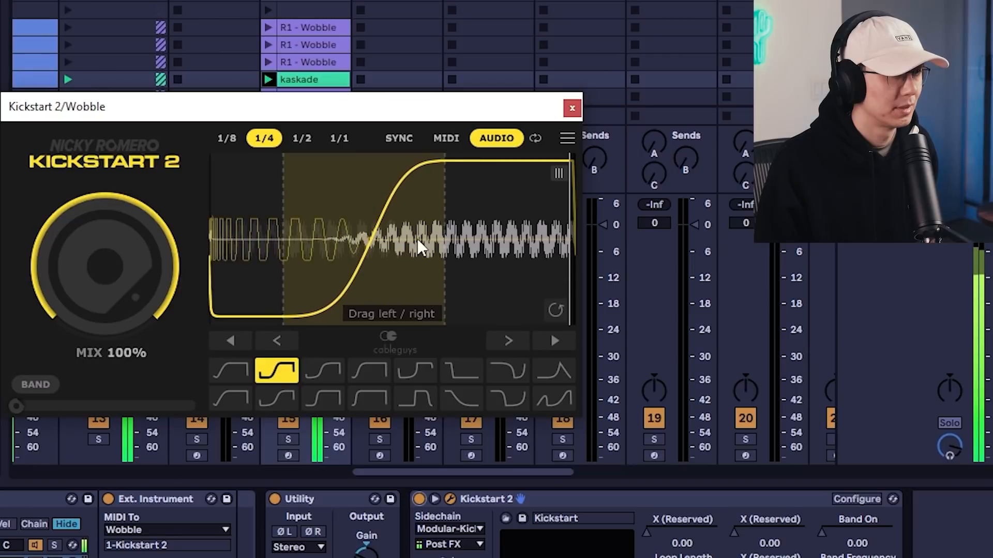
left_click_drag(421, 247, 424, 247)
left_click_drag(436, 198, 420, 200)
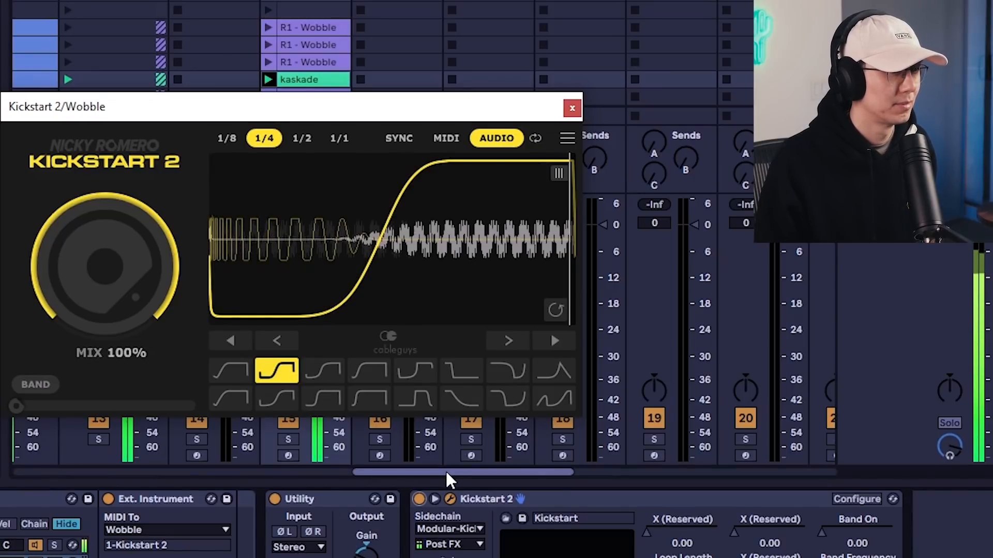
Launch the kaskade clip on track 26 and close the Wobble track's Kickstart 2 window.
left_click_drag(445, 470, 659, 479)
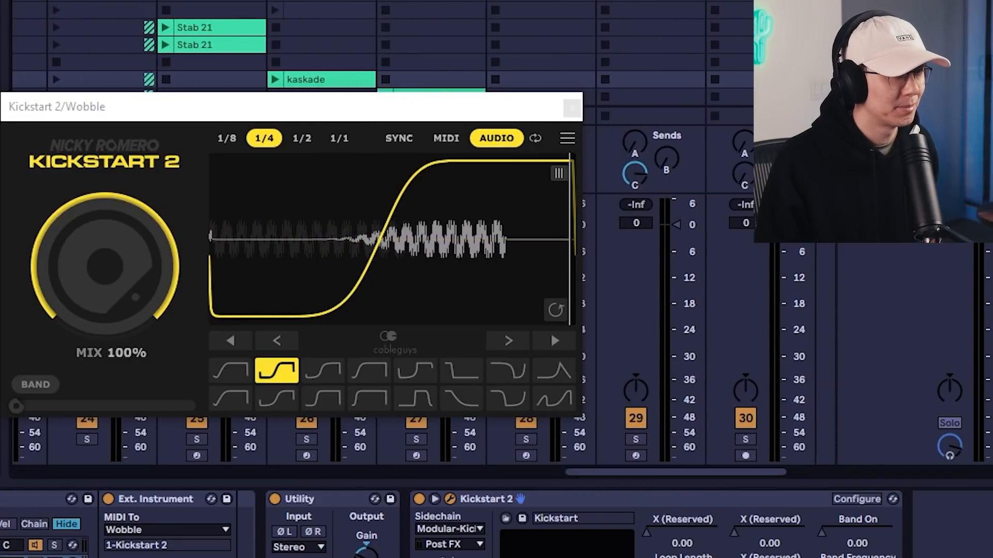
left_click(276, 79)
left_click(572, 108)
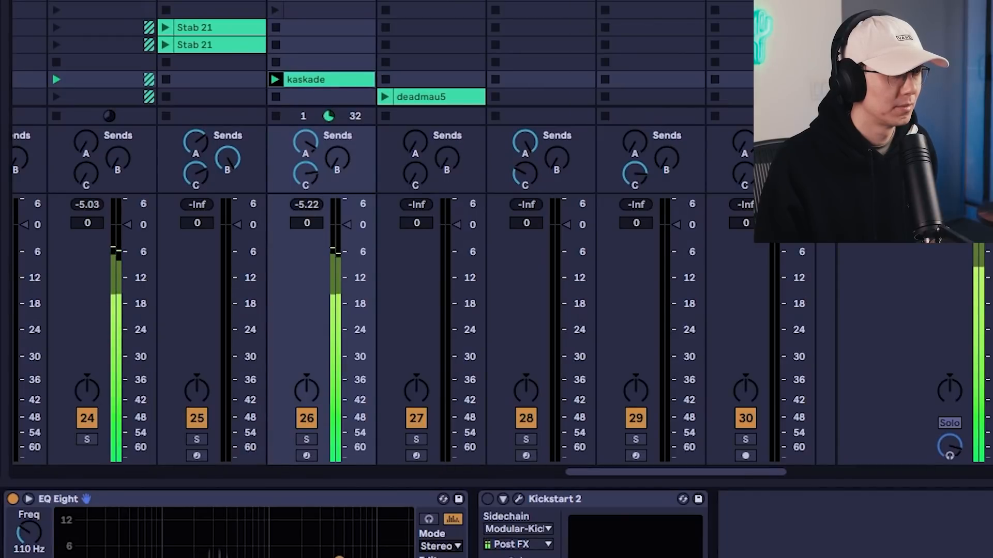
Open Kickstart 2 on the Dimension Lead track, move its window into view and enable the device.
left_click(519, 499)
left_click_drag(237, 0, 508, 81)
left_click(487, 499)
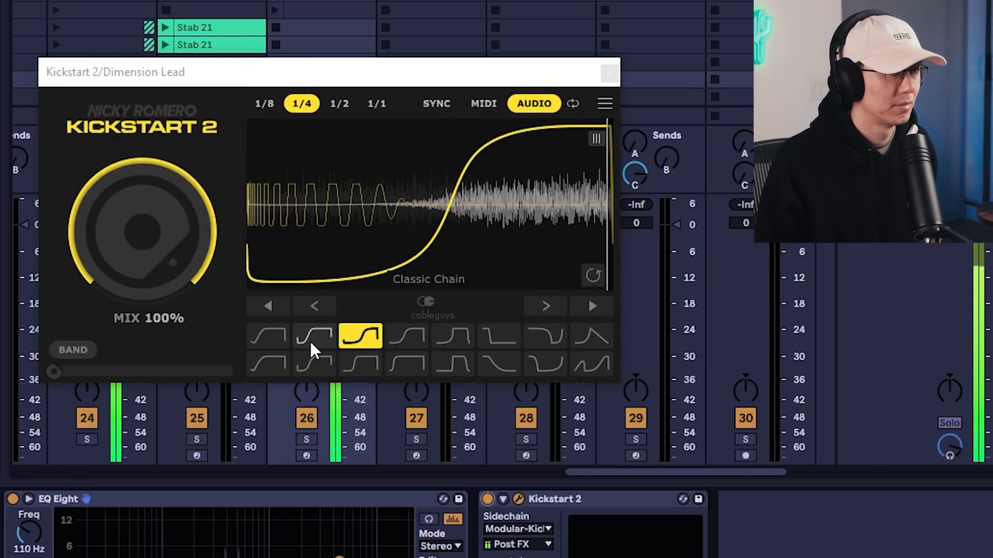
Extend the playback end marker of Dimension Lead's Kickstart 2 to the curve's end and try shifting the whole curve later.
left_click_drag(599, 140, 605, 140)
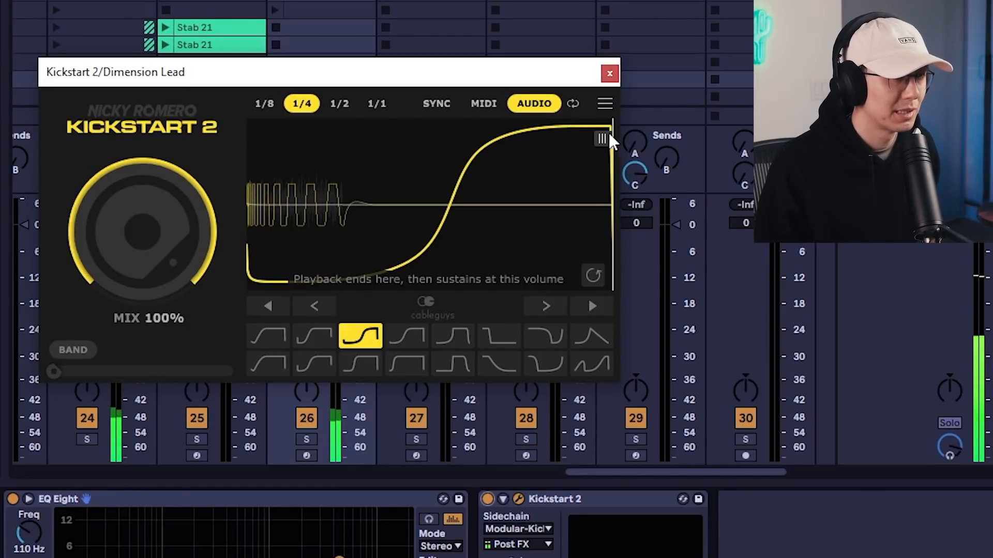
key("space")
mouse_move(602, 137)
left_mouse_down()
mouse_move(562, 138)
mouse_move(602, 138)
left_mouse_up()
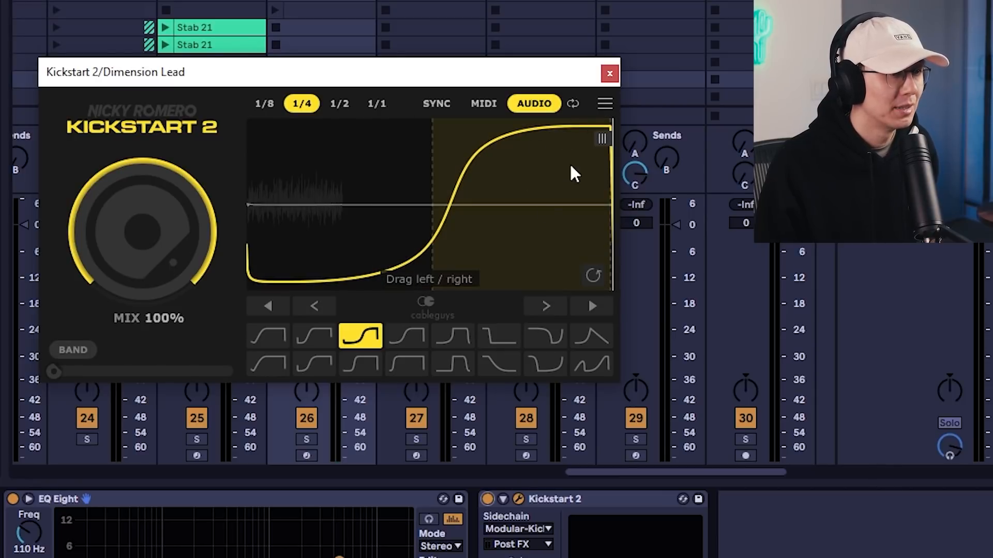
left_click(587, 304)
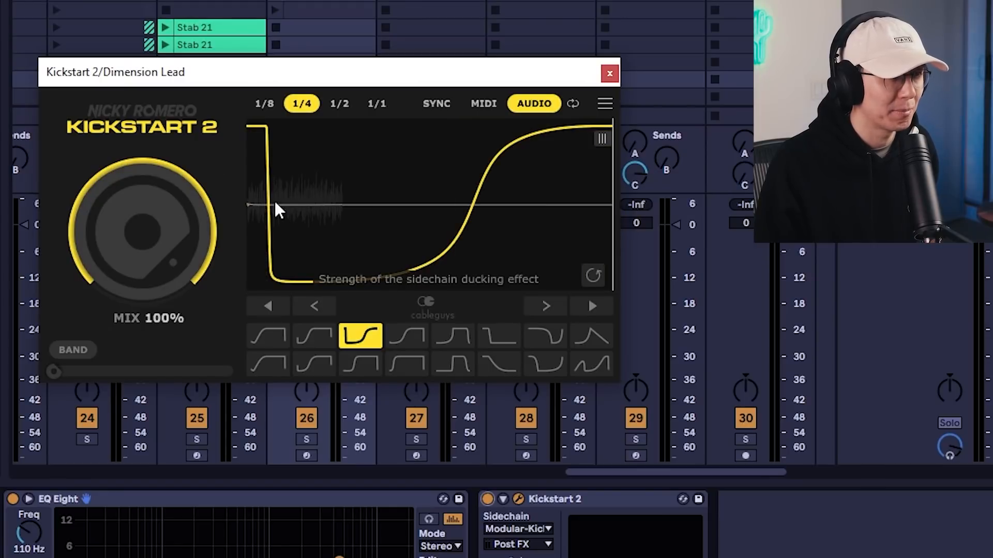
Select the next S-shaped curve for Dimension Lead, try shifting it later and earlier during playback, and realign it with the kick.
left_click(423, 339)
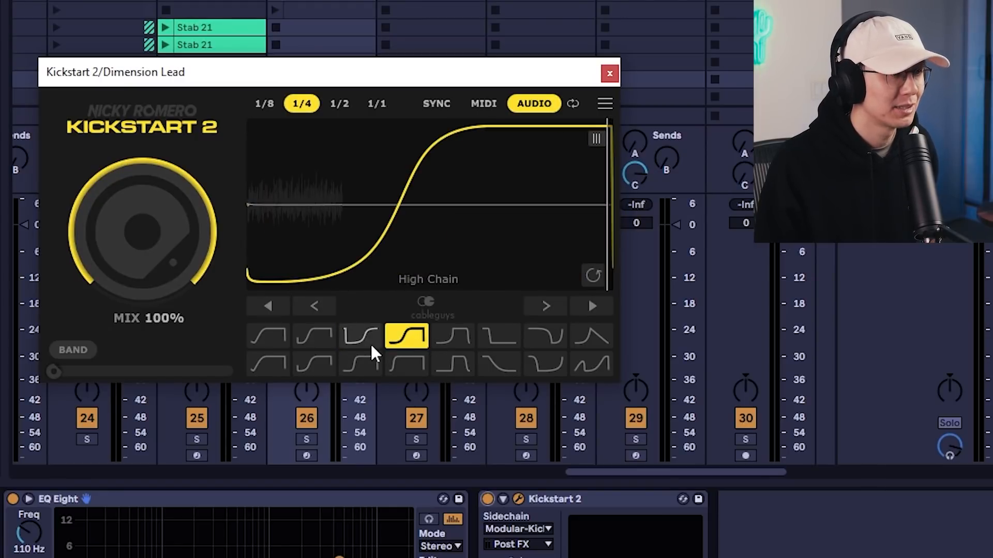
left_click(589, 300)
key("space")
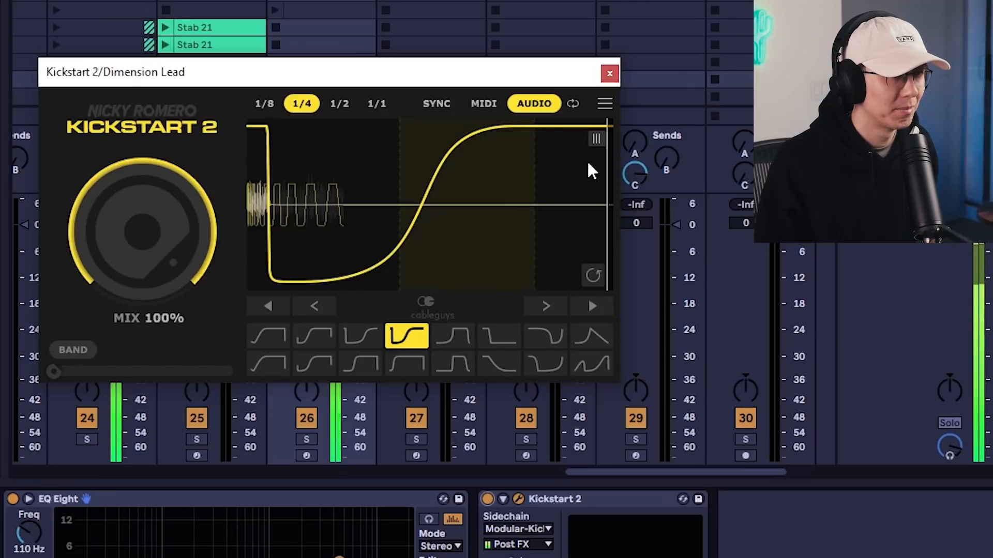
left_click(267, 307)
left_click(267, 307)
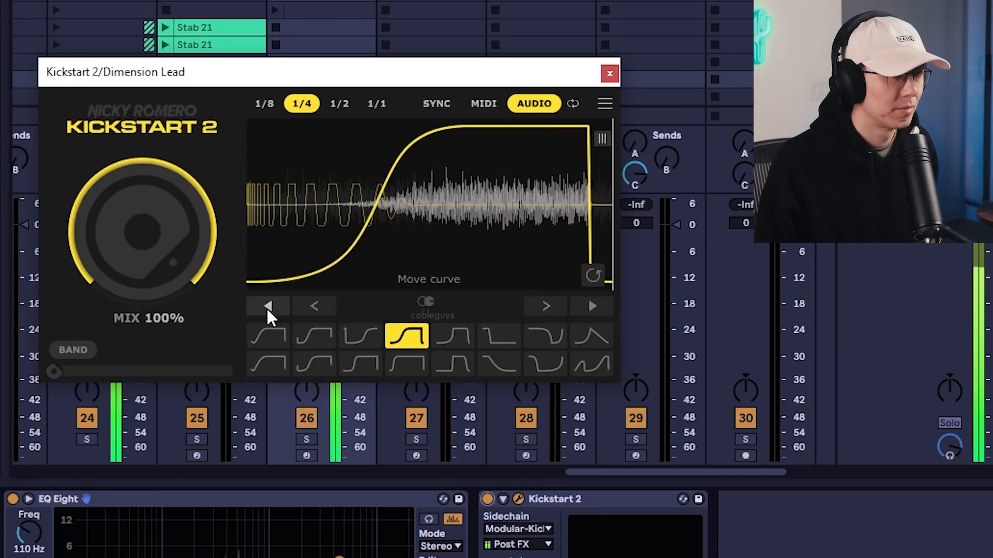
left_click(592, 307)
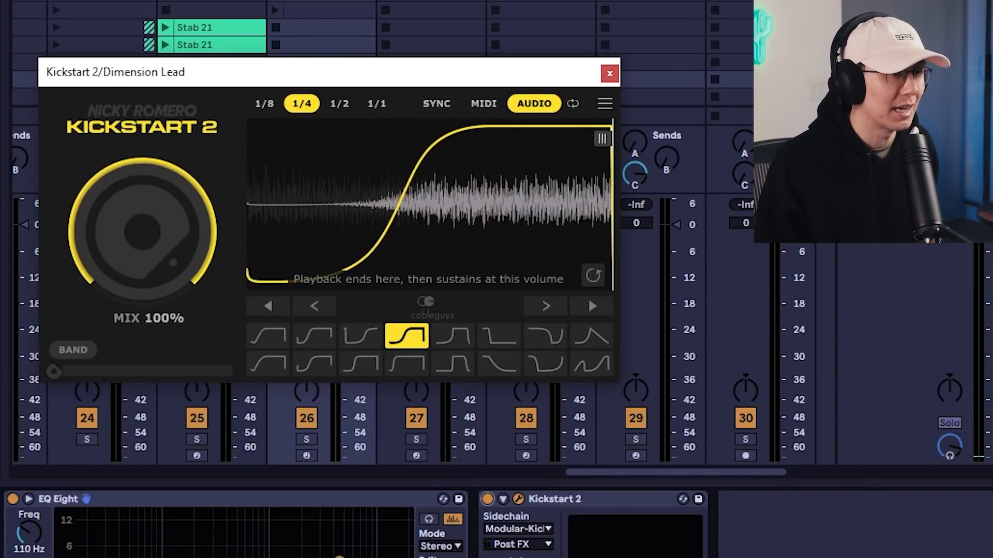
Place Dimension Lead's Kickstart 2 playback end marker just before the curve's final drop and move the curve's rise slightly later.
mouse_move(601, 138)
left_mouse_down()
mouse_move(553, 138)
mouse_move(603, 139)
left_mouse_up()
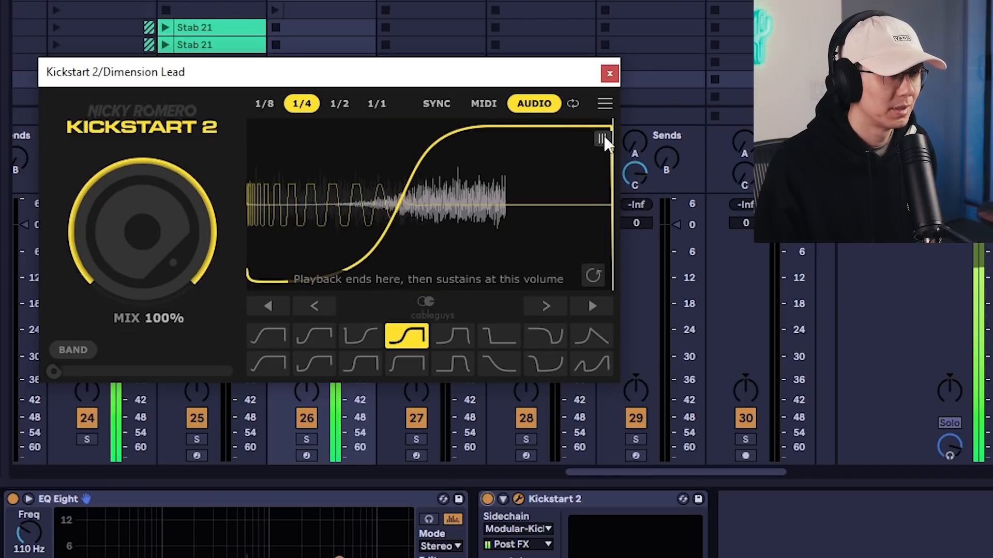
left_click_drag(606, 138, 604, 138)
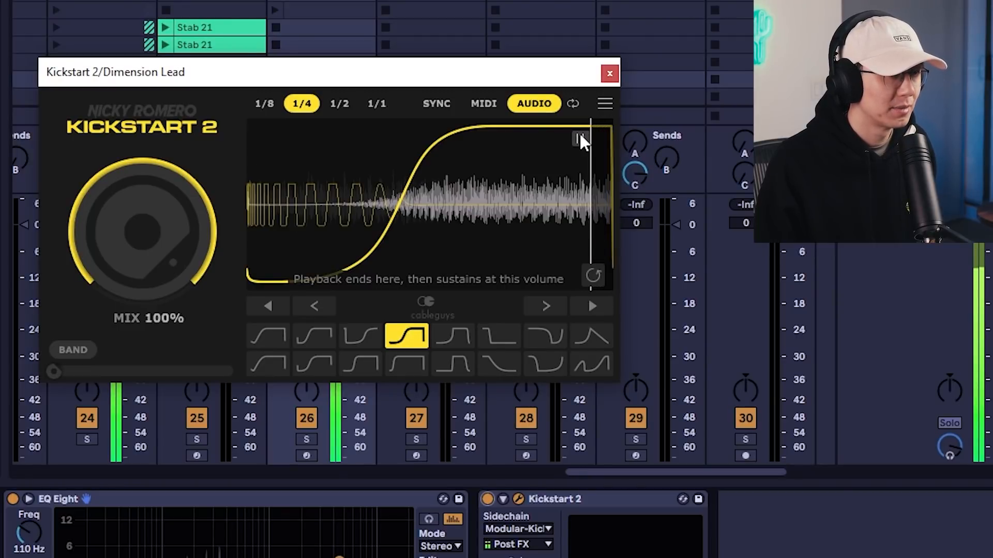
left_click_drag(579, 133, 593, 137)
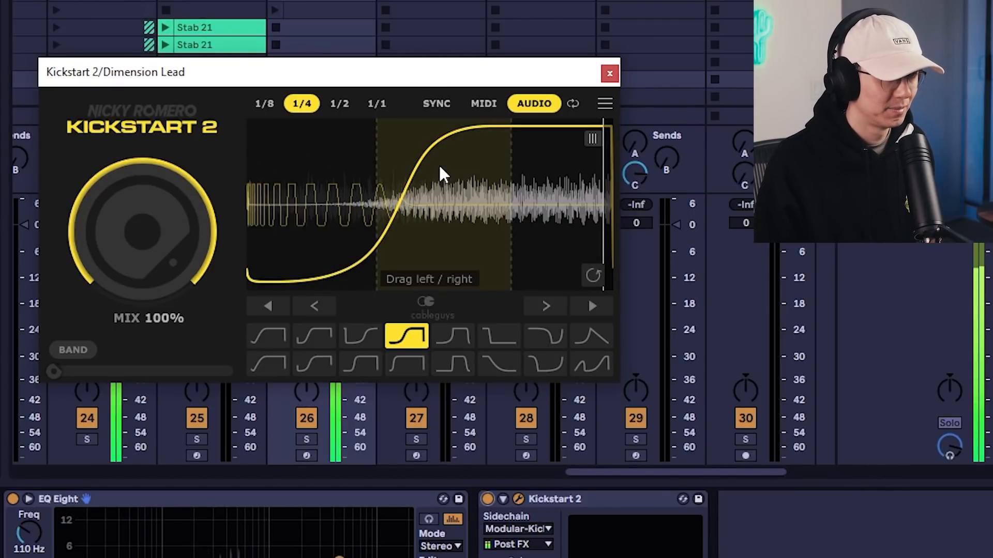
mouse_move(444, 206)
left_mouse_down()
mouse_move(427, 207)
mouse_move(460, 207)
left_mouse_up()
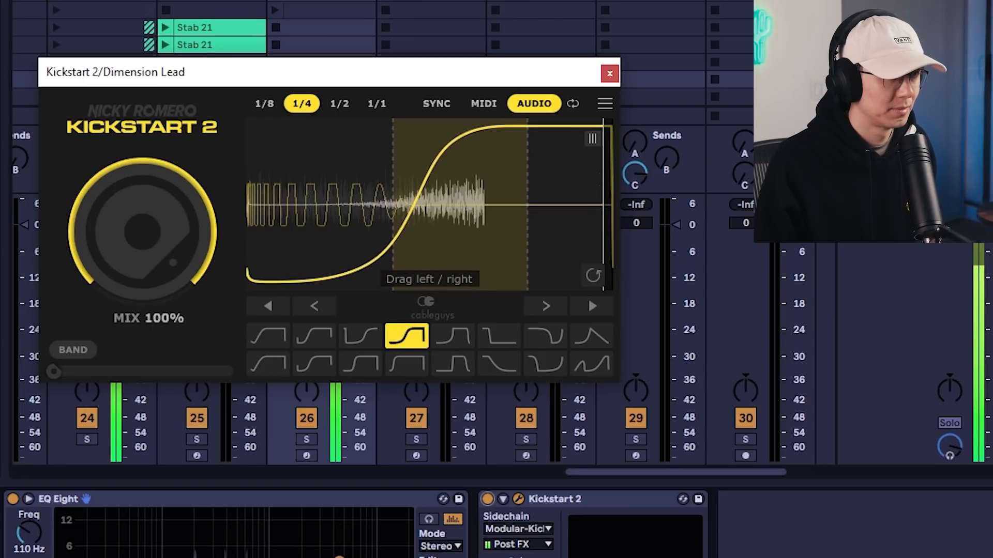
left_click_drag(465, 167, 464, 167)
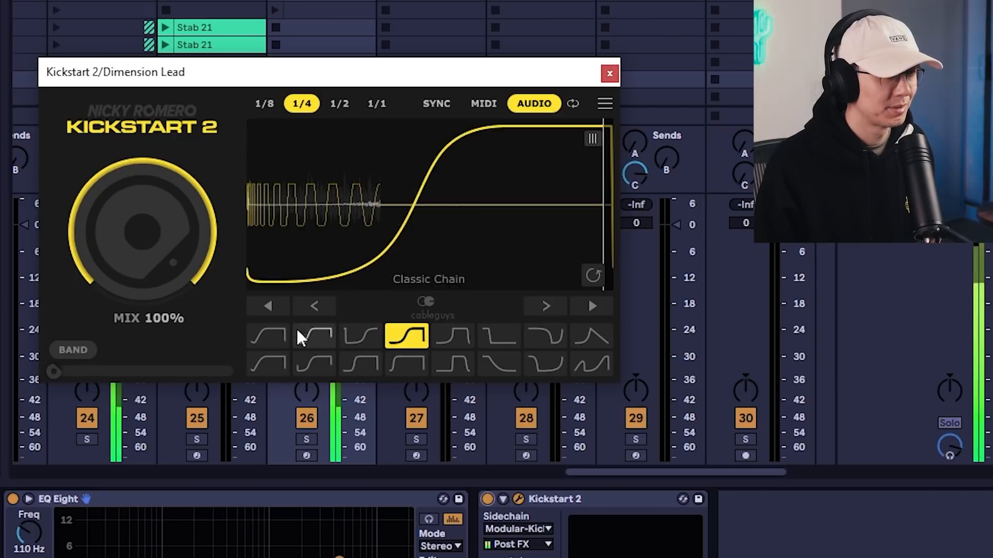
Try the Classic Chain and Nice & Tight curves in Dimension Lead's Kickstart 2 during playback.
left_click(285, 336)
left_click(318, 337)
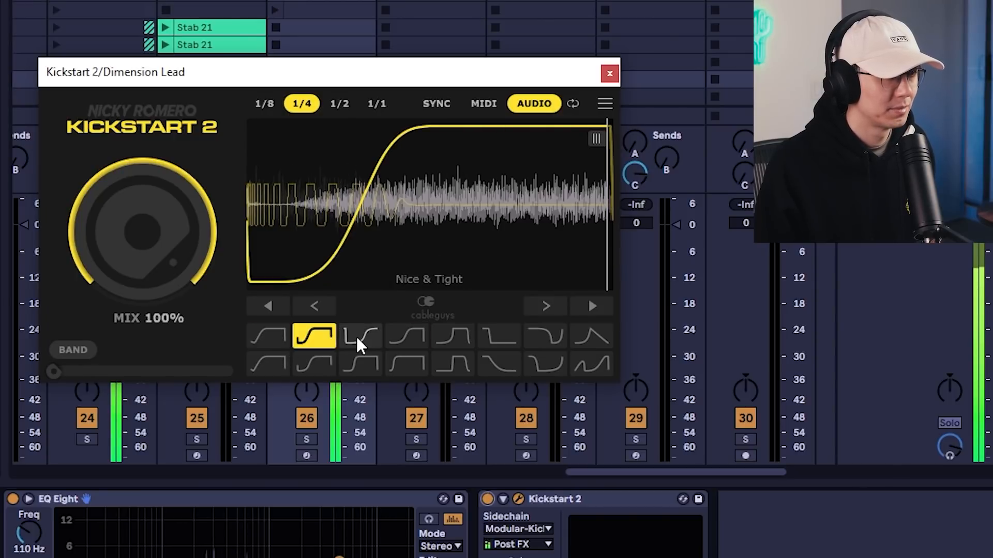
left_click(357, 338)
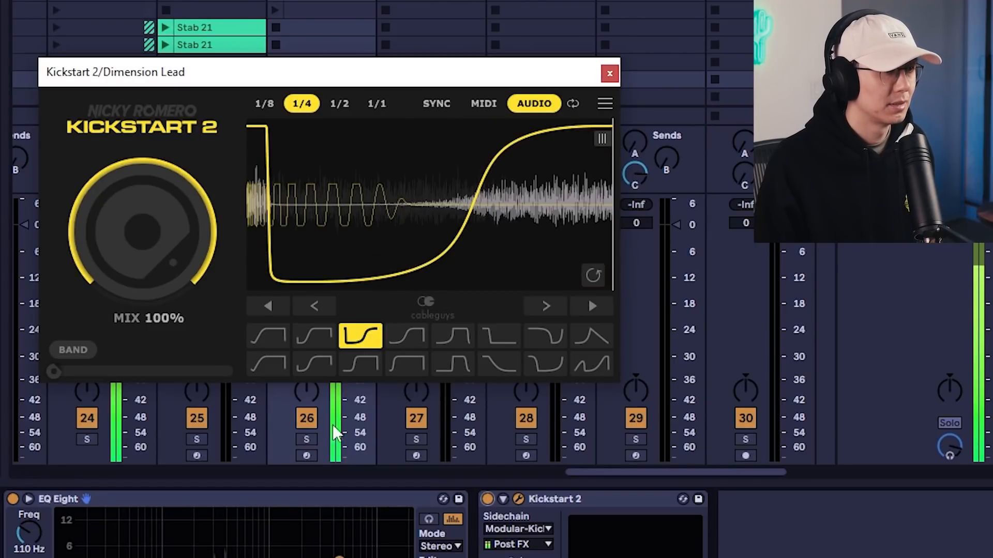
Solo Dimension Lead and audition the remaining first-row curves from High Chain to Hardstyle Rhythm FX, plus the first curve of the second row.
left_click(304, 437)
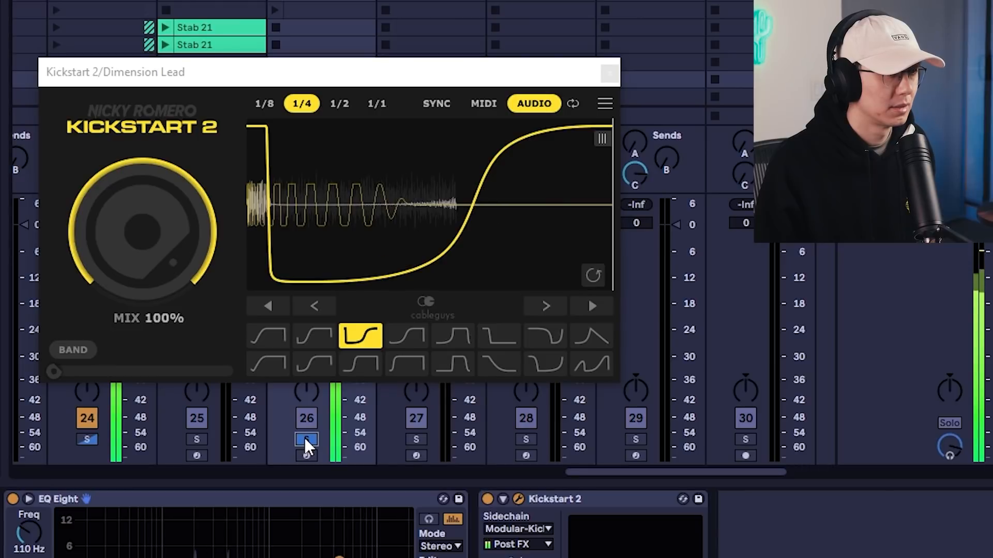
left_click(409, 338)
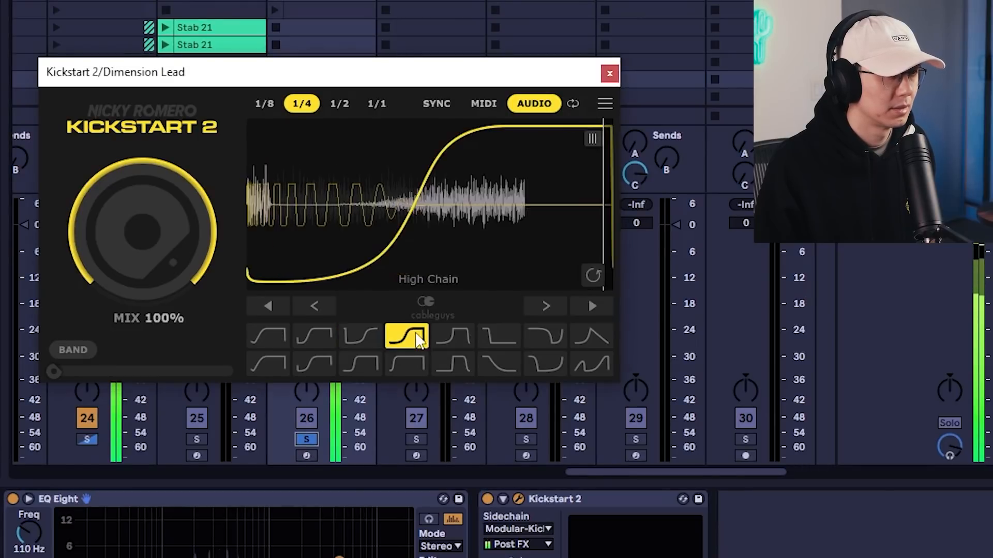
left_click(468, 340)
left_click(488, 340)
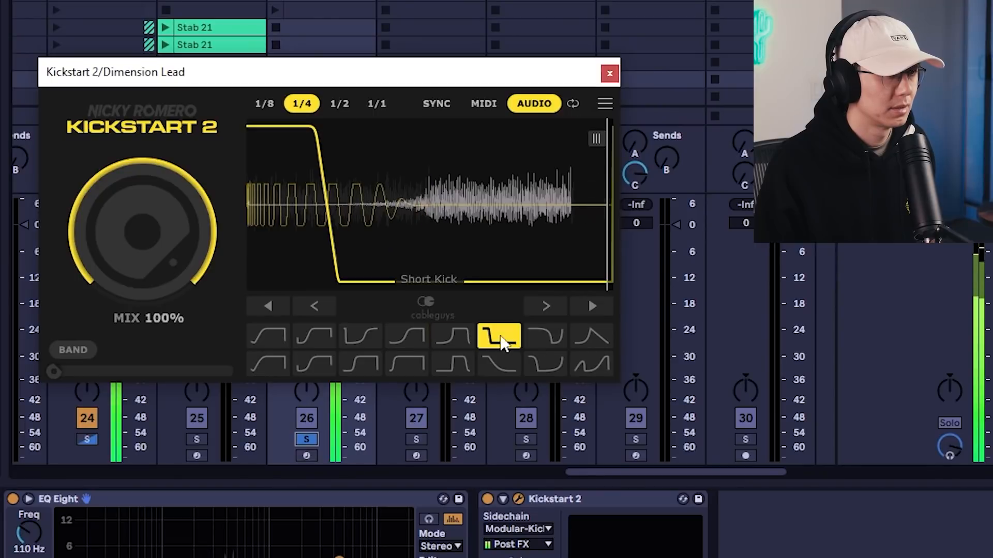
left_click(547, 336)
left_click(592, 341)
left_click(268, 363)
Select the second curve of the second row, shift the whole curve later to follow the kick, and move its rise later.
left_click(305, 367)
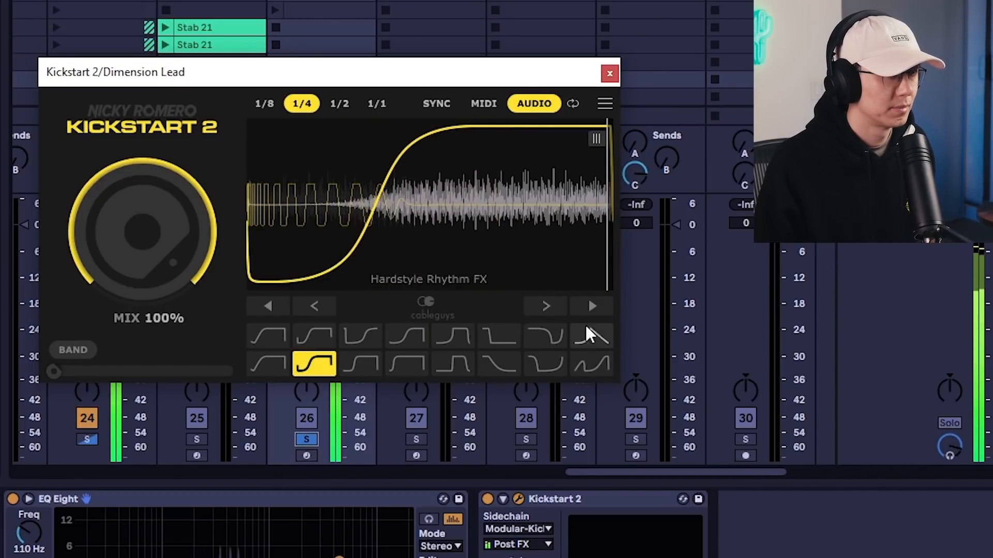
left_click(592, 306)
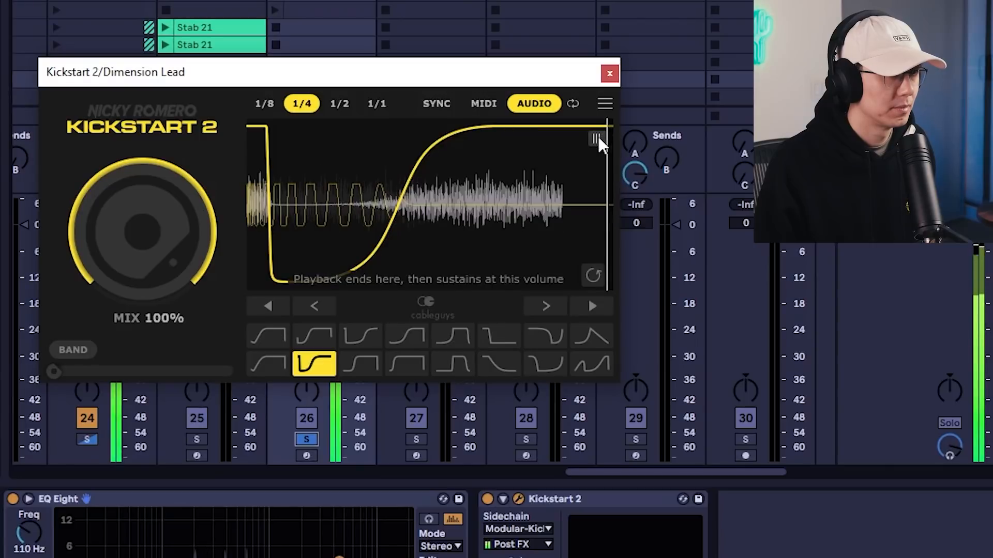
left_click_drag(433, 170, 469, 171)
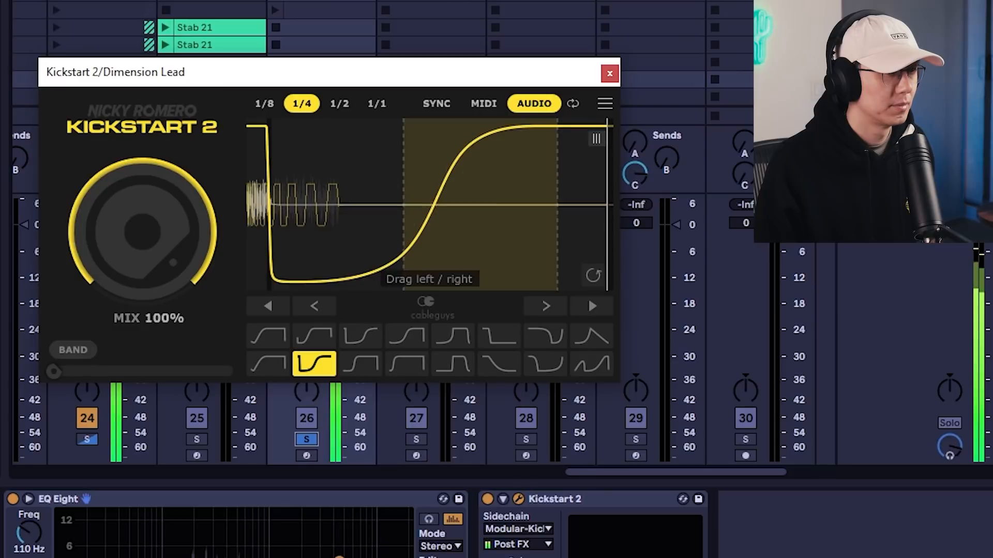
Audition the last three second-row curves from Weird Rhythm FX back to Long Kick and unsolo Dimension Lead.
left_click(588, 368)
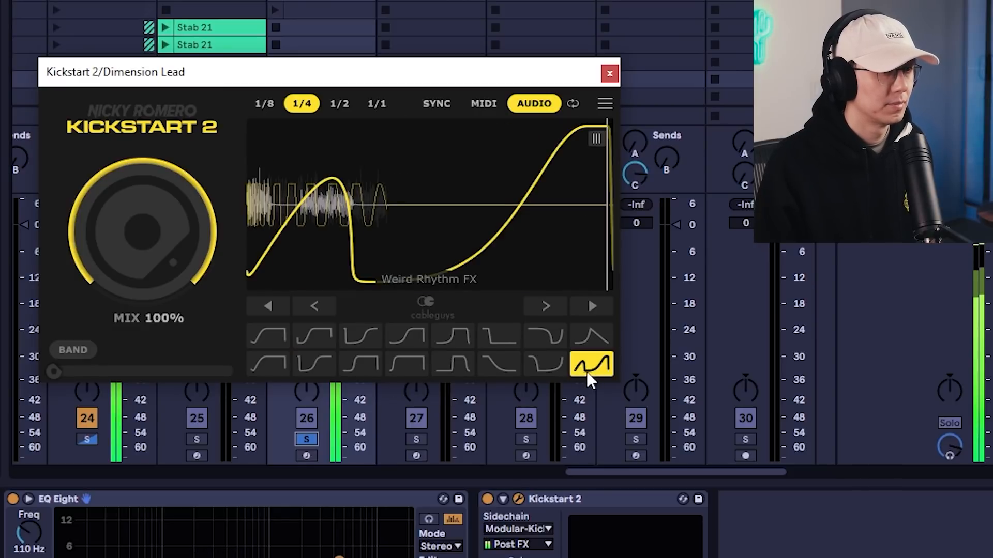
left_click(546, 362)
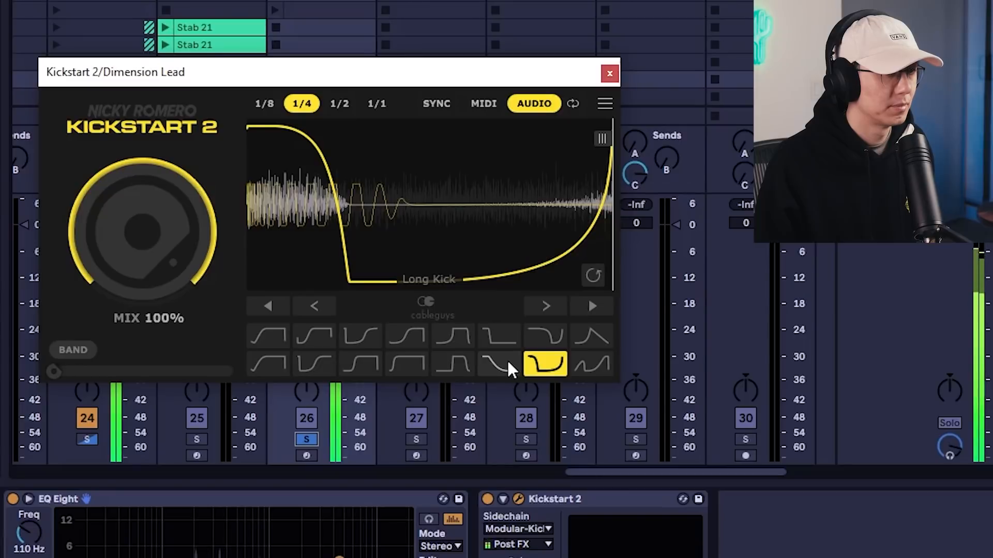
left_click(506, 363)
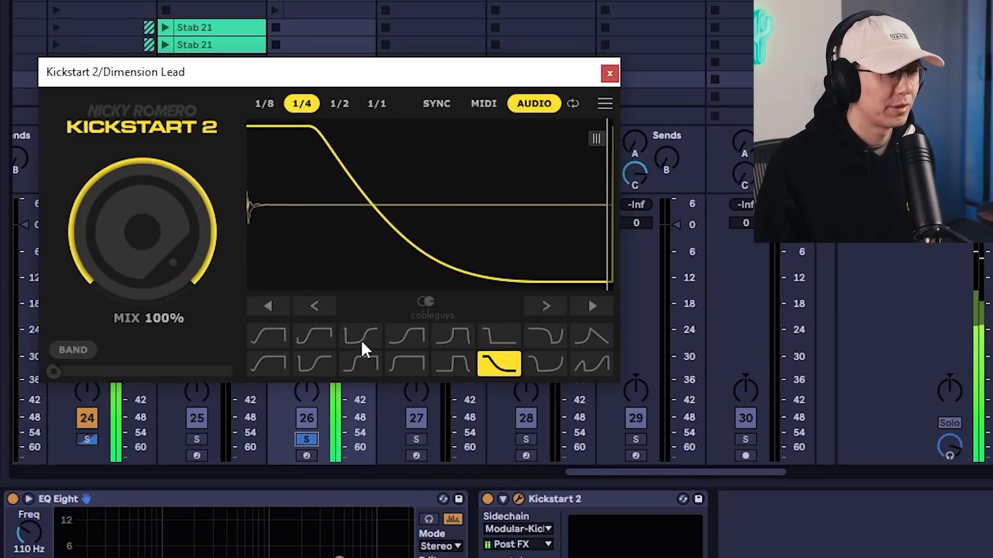
left_click(307, 440)
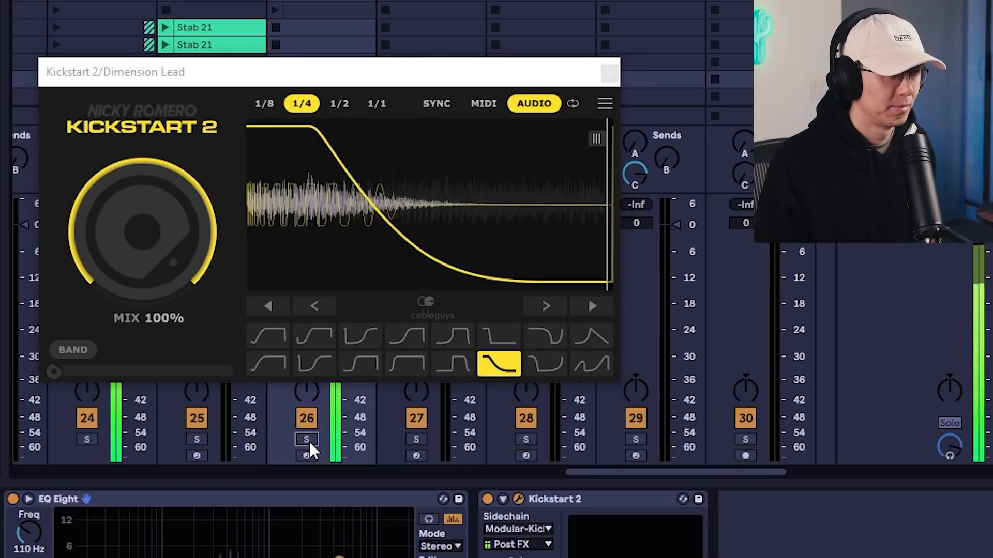
Try Subbass Tight, Weird Rhythm FX, Extreme Short and their neighbouring second-row curves on Dimension Lead in the full mix.
left_click(453, 364)
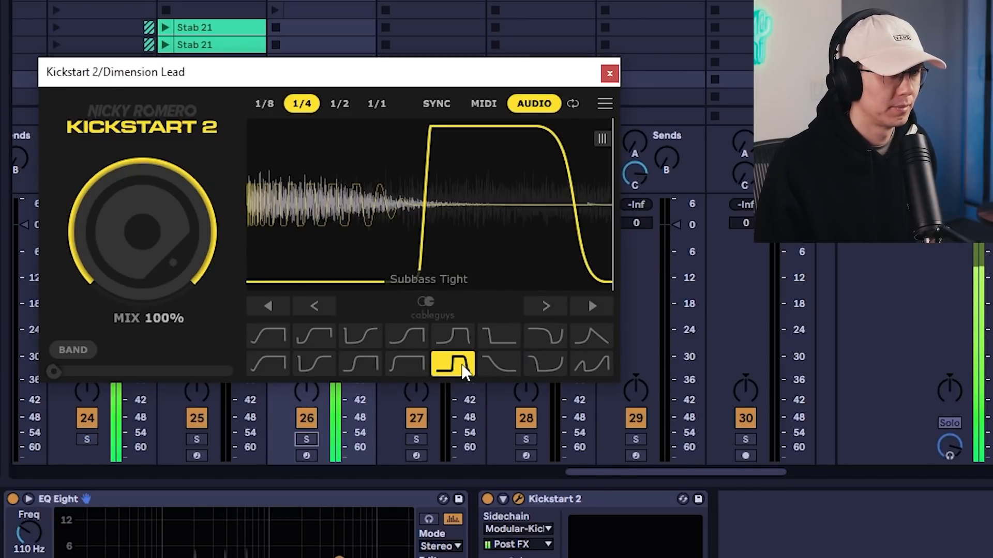
left_click(542, 362)
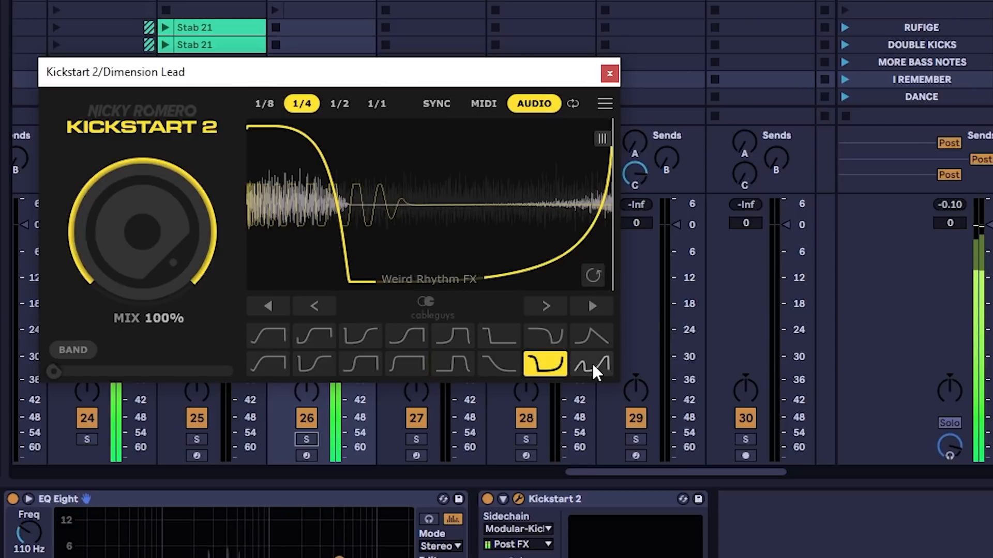
left_click(591, 363)
left_click(407, 364)
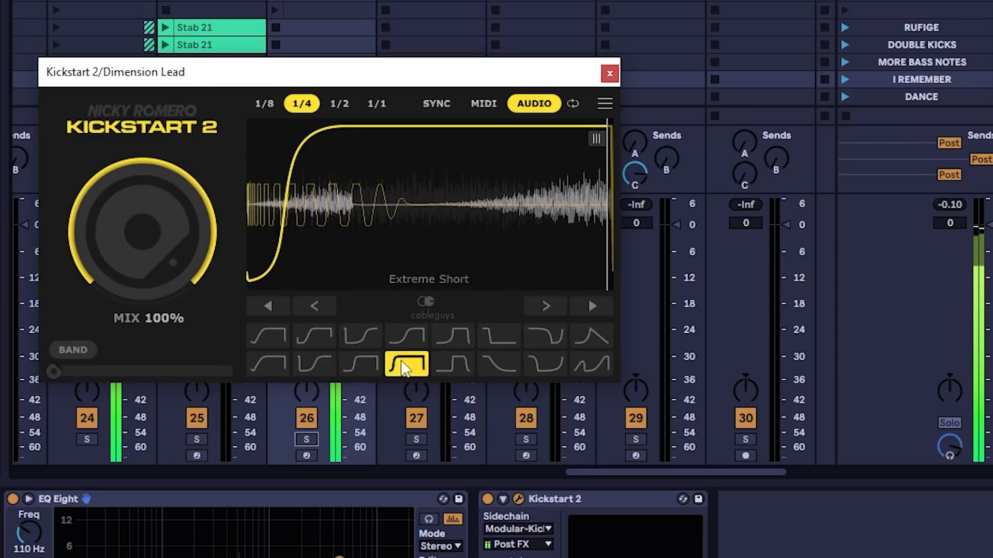
left_click(357, 363)
Return to the shifted second-row S-shaped curve and fine-tune its rise to a slightly later position for Dimension Lead.
left_click(318, 365)
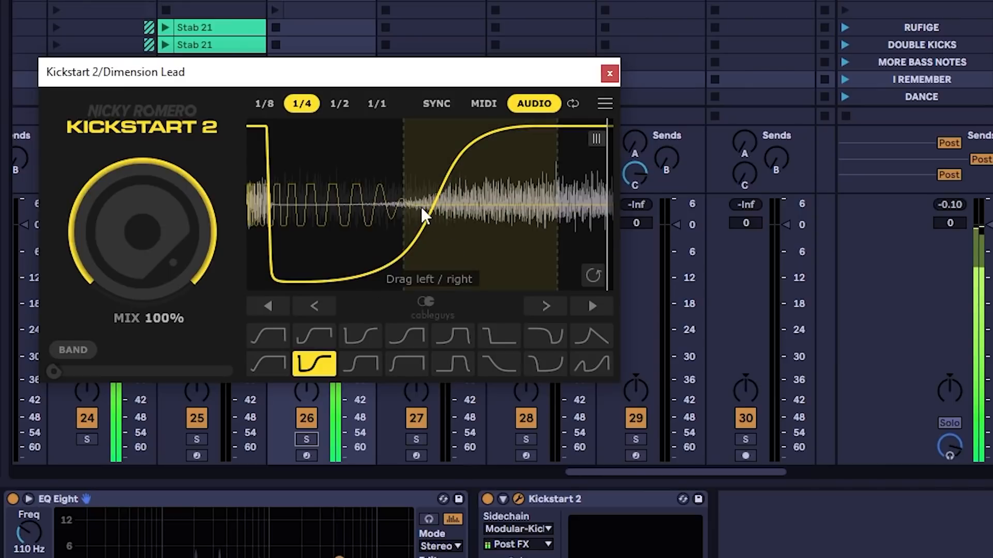
mouse_move(501, 207)
left_mouse_down()
mouse_move(556, 207)
mouse_move(524, 207)
left_mouse_up()
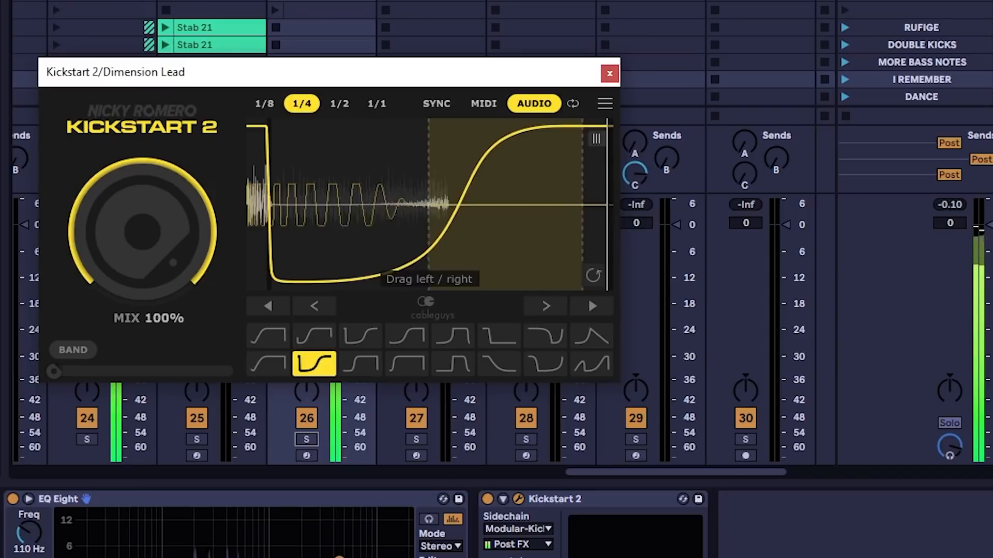
left_click_drag(524, 207, 532, 207)
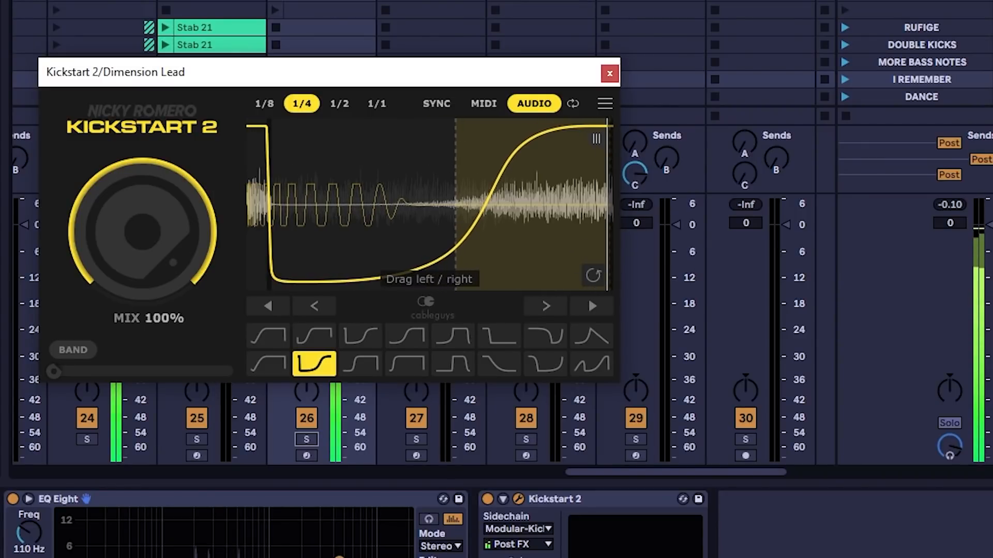
left_click_drag(472, 216, 451, 215)
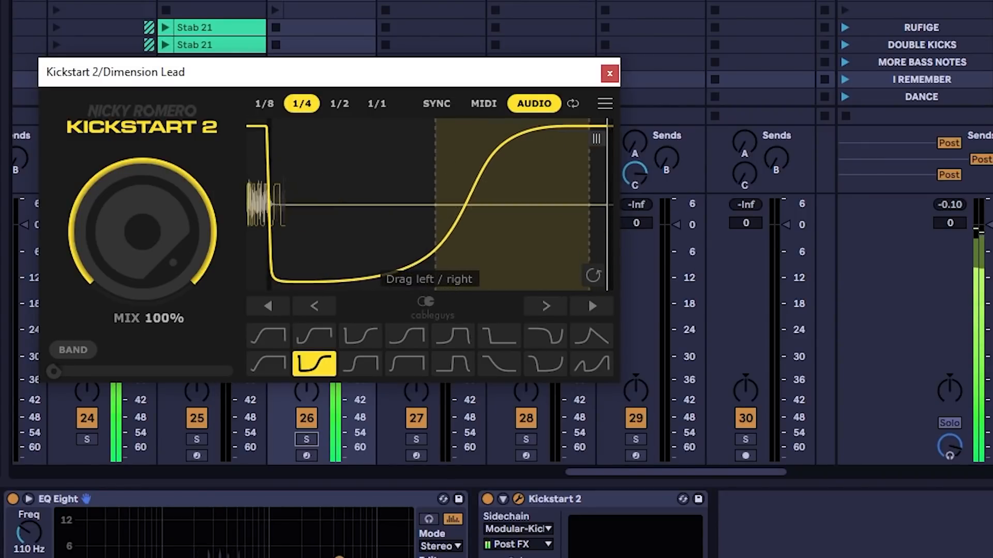